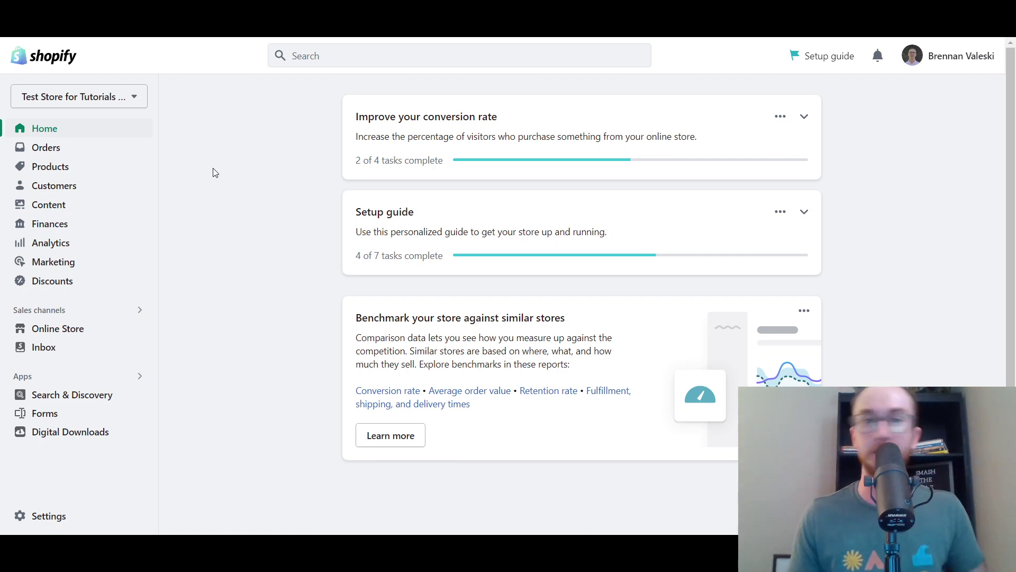
- Open the Products list from the admin sidebar
{"action": "left_click", "coordinate": [61, 169]}
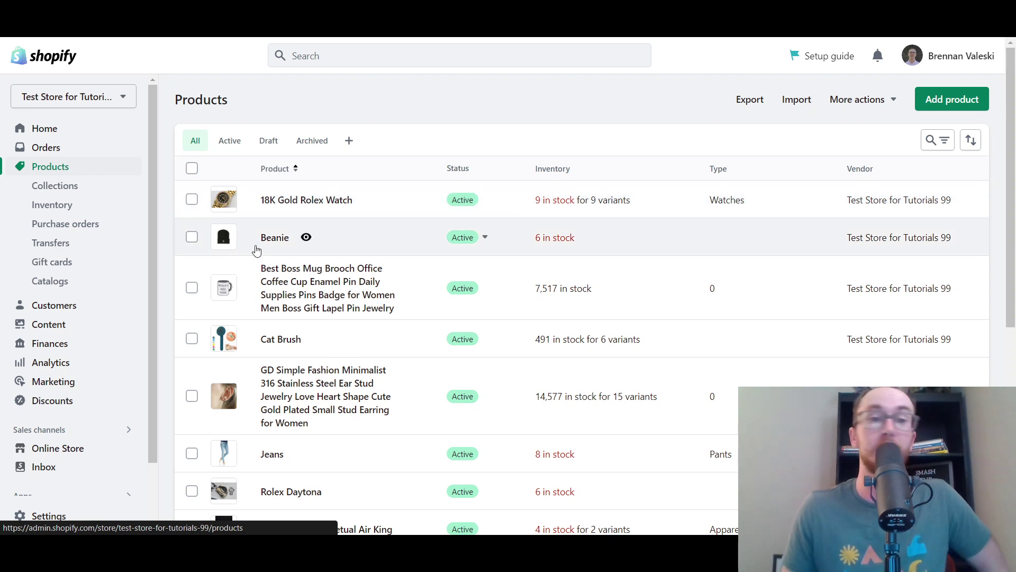
{"action": "mouse_move", "coordinate": [274, 238]}
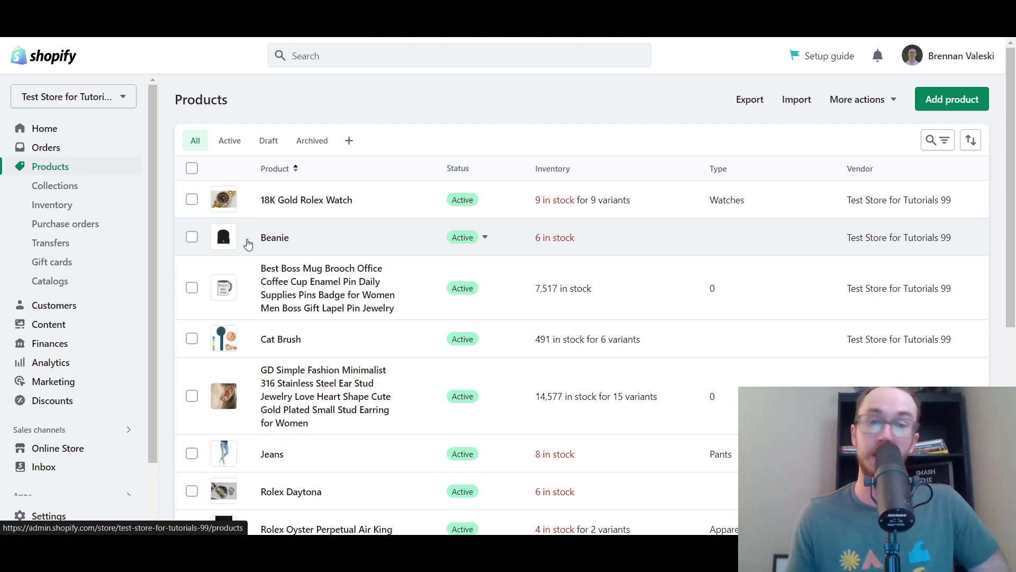
- Open the Beanie product and launch its AI description generator from the Description toolbar
{"action": "left_click", "coordinate": [247, 244]}
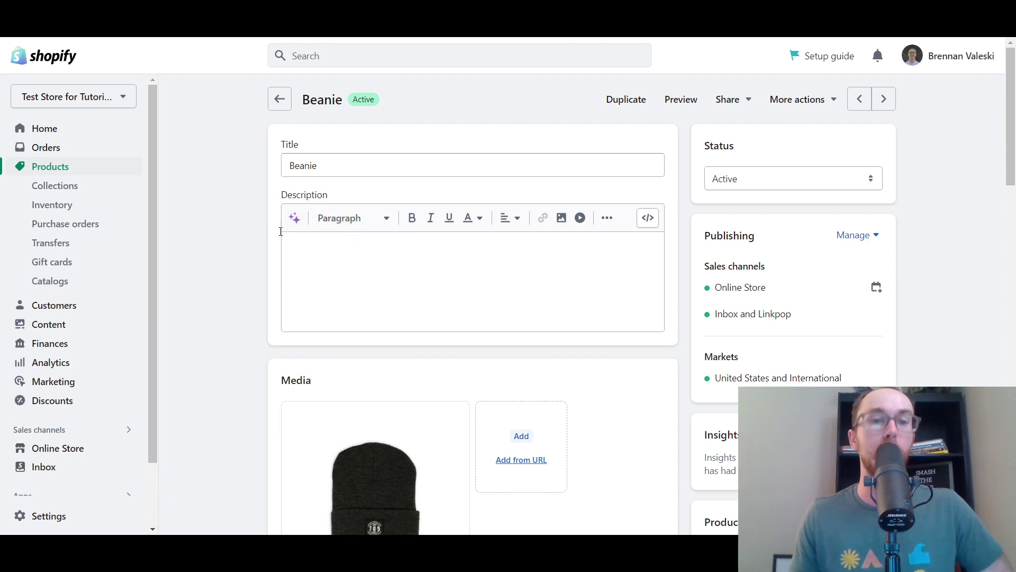
{"action": "scroll", "coordinate": [233, 251], "scroll_direction": "down", "scroll_amount": 3}
{"action": "scroll", "coordinate": [233, 251], "scroll_direction": "up", "scroll_amount": 3}
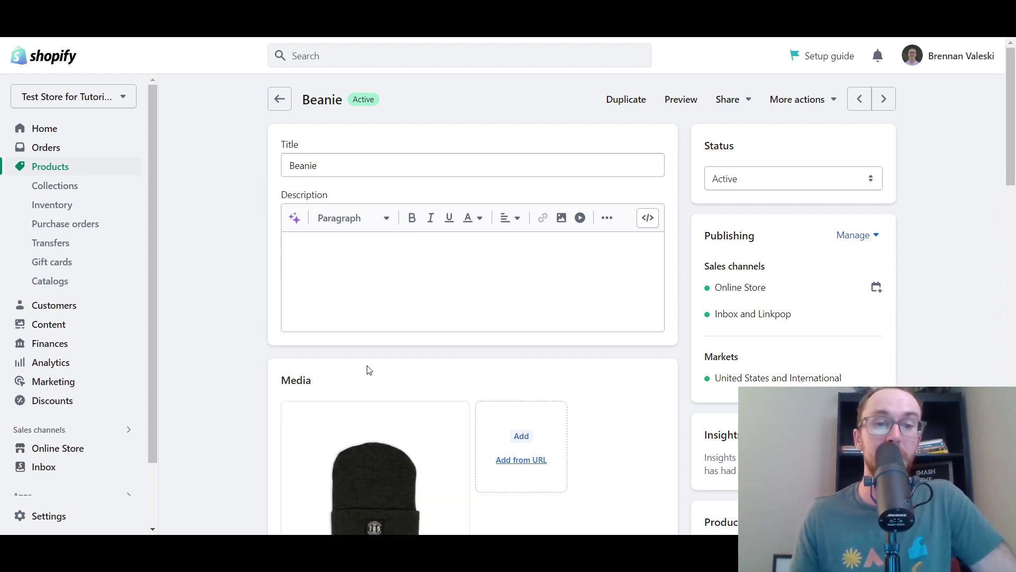
{"action": "left_click", "coordinate": [296, 219]}
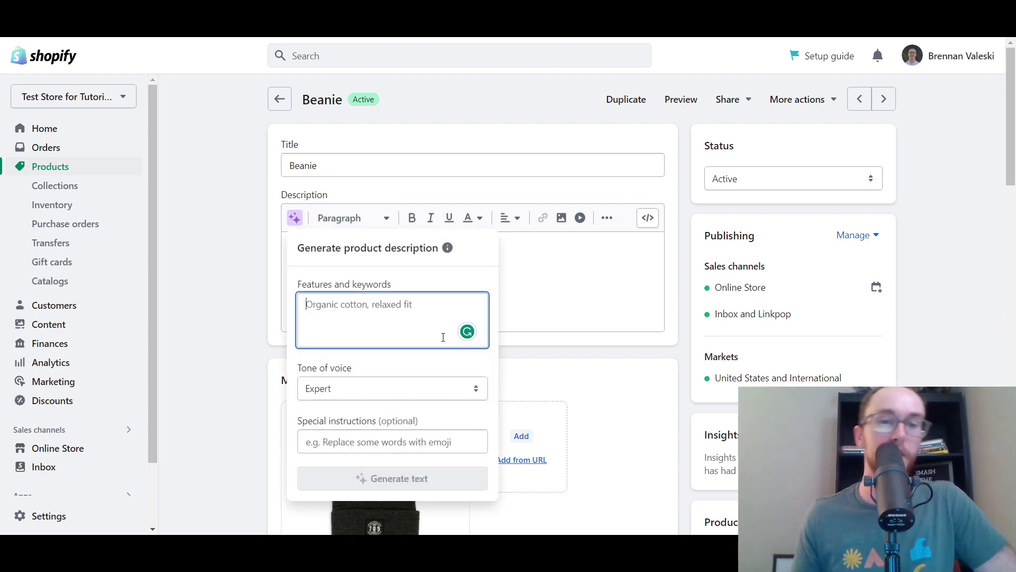
{"action": "scroll", "coordinate": [441, 269], "scroll_direction": "down", "scroll_amount": 1}
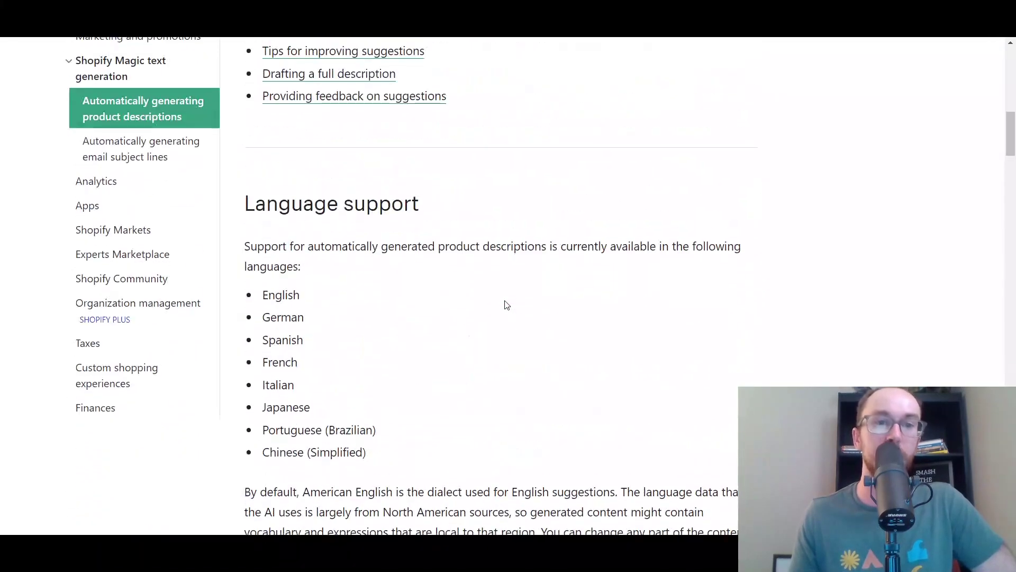
{"action": "scroll", "coordinate": [506, 305], "scroll_direction": "down", "scroll_amount": 1}
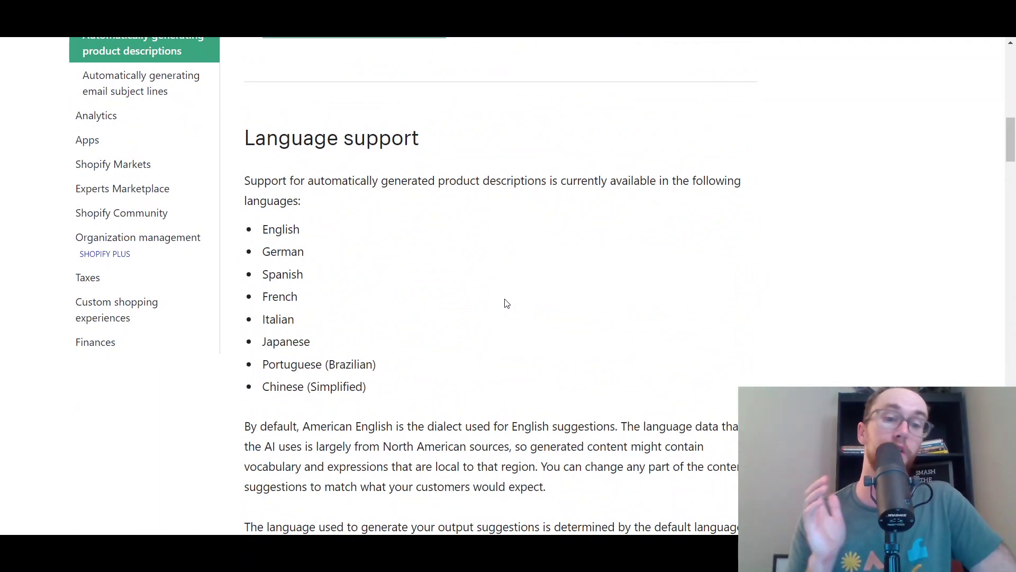
{"action": "left_click_drag", "start_coordinate": [233, 231], "coordinate": [423, 399]}
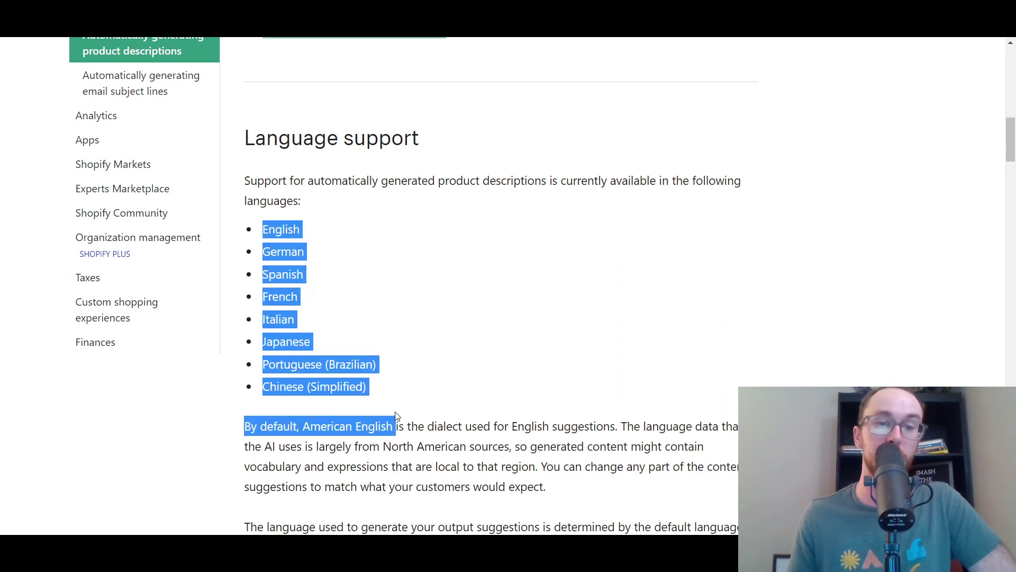
{"action": "left_click", "coordinate": [423, 398]}
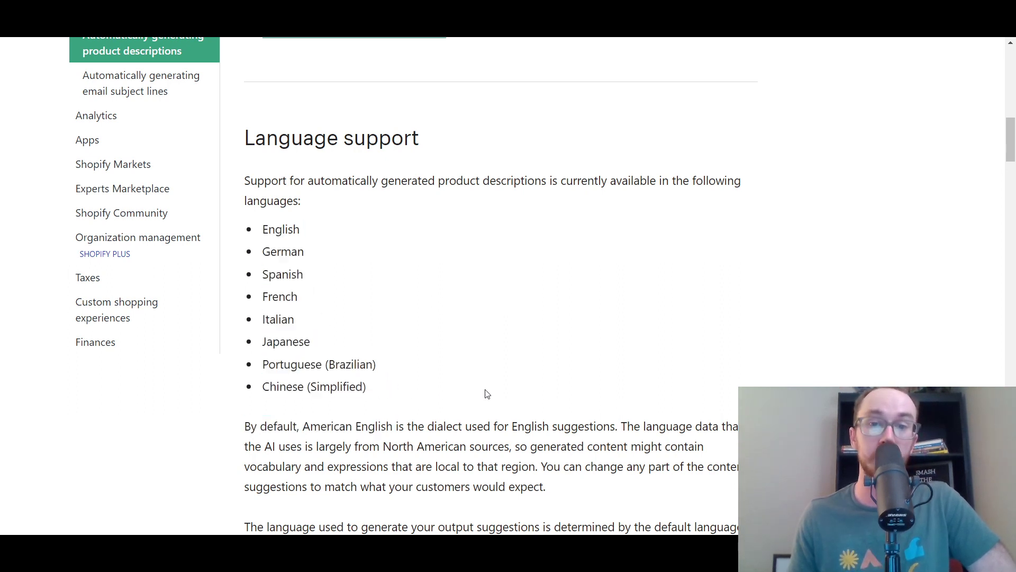
{"action": "scroll", "coordinate": [486, 394], "scroll_direction": "down", "scroll_amount": 1}
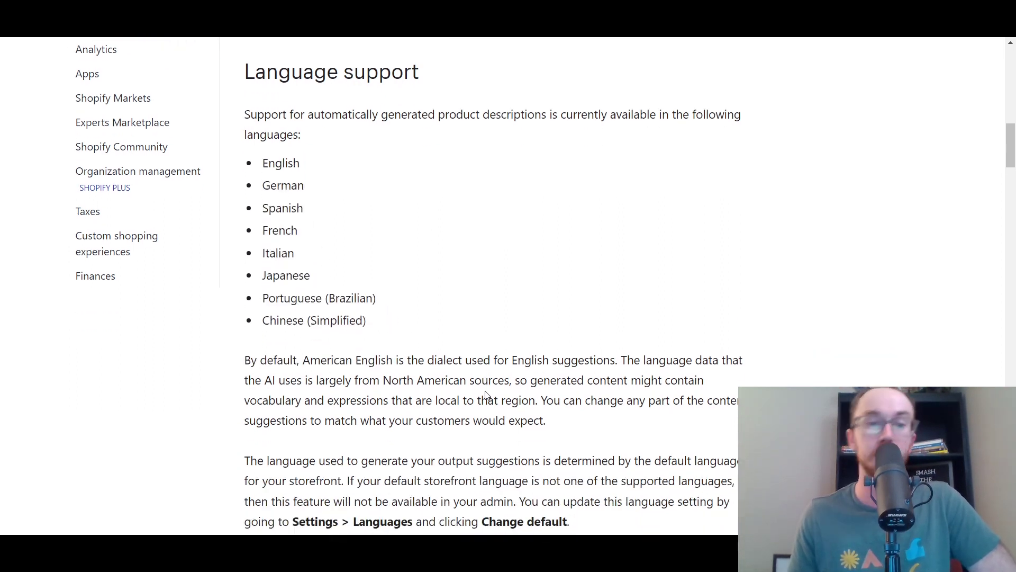
{"action": "scroll", "coordinate": [486, 394], "scroll_direction": "up", "scroll_amount": 1}
{"action": "left_click_drag", "start_coordinate": [437, 426], "coordinate": [302, 308]}
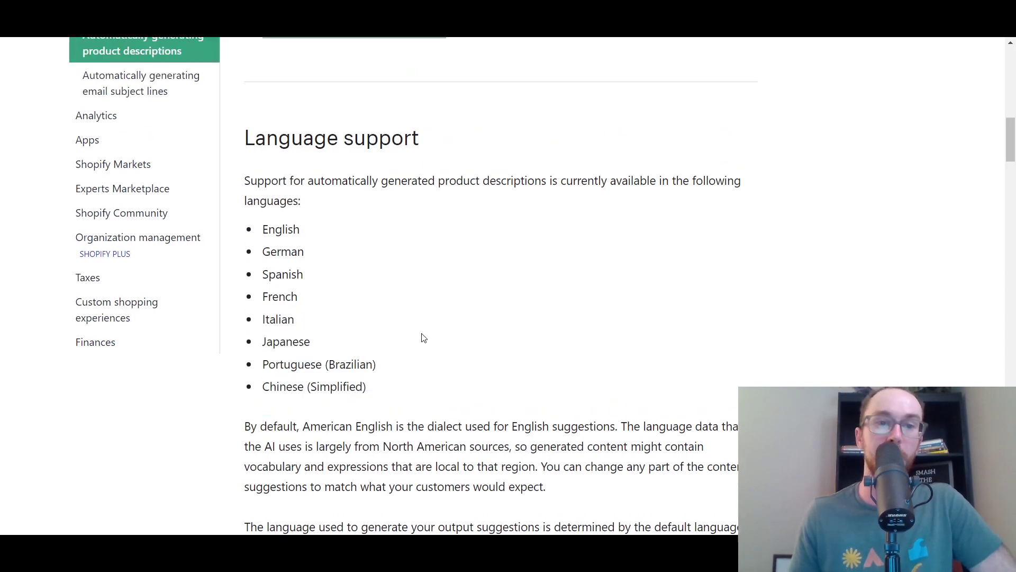
{"action": "left_click", "coordinate": [422, 336]}
{"action": "scroll", "coordinate": [422, 336], "scroll_direction": "up", "scroll_amount": 10}
{"action": "scroll", "coordinate": [422, 336], "scroll_direction": "down", "scroll_amount": 1}
{"action": "scroll", "coordinate": [425, 339], "scroll_direction": "down", "scroll_amount": 1}
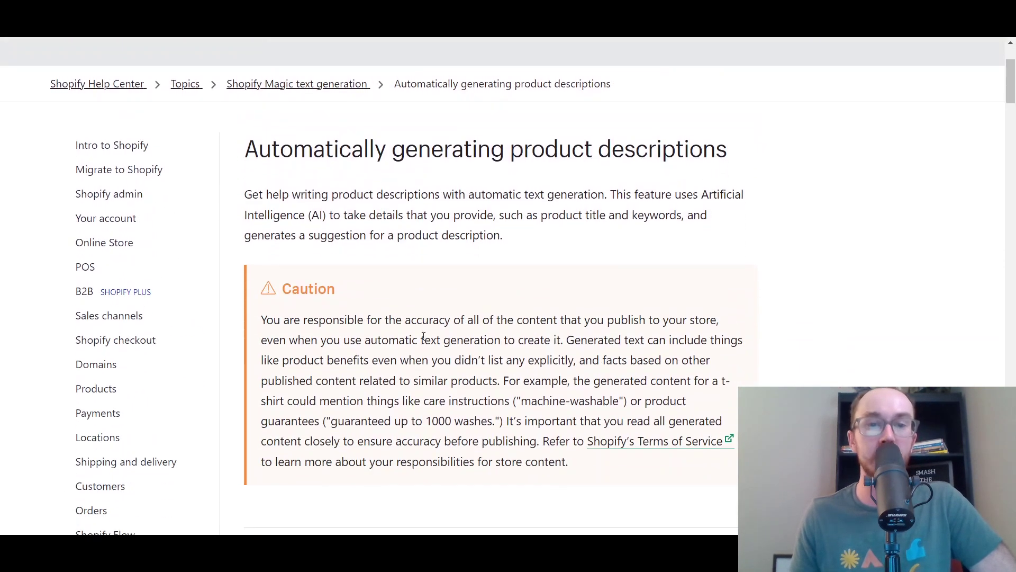
{"action": "scroll", "coordinate": [423, 347], "scroll_direction": "down", "scroll_amount": 2}
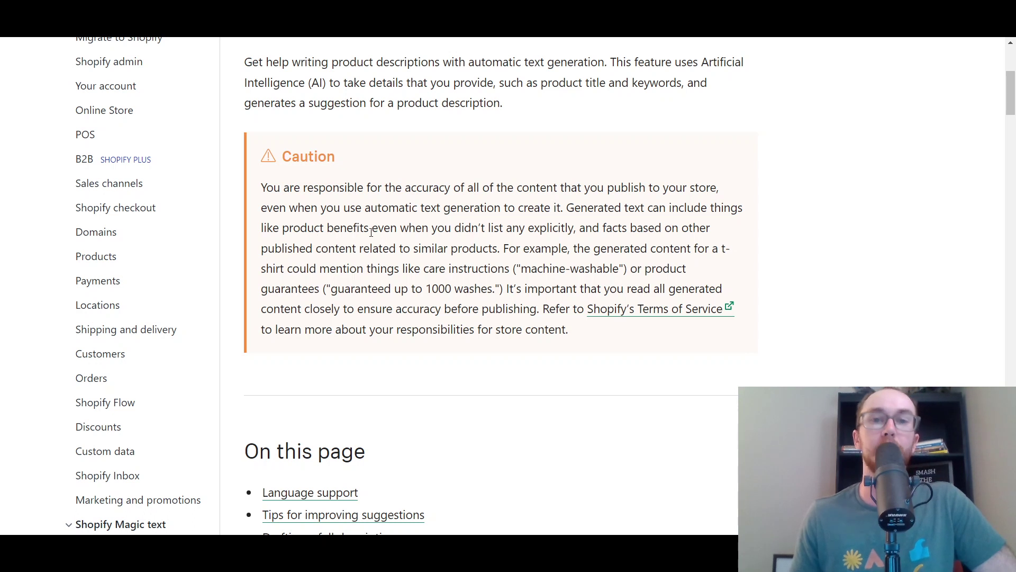
{"action": "scroll", "coordinate": [371, 232], "scroll_direction": "up", "scroll_amount": 1}
{"action": "scroll", "coordinate": [371, 232], "scroll_direction": "up", "scroll_amount": 1}
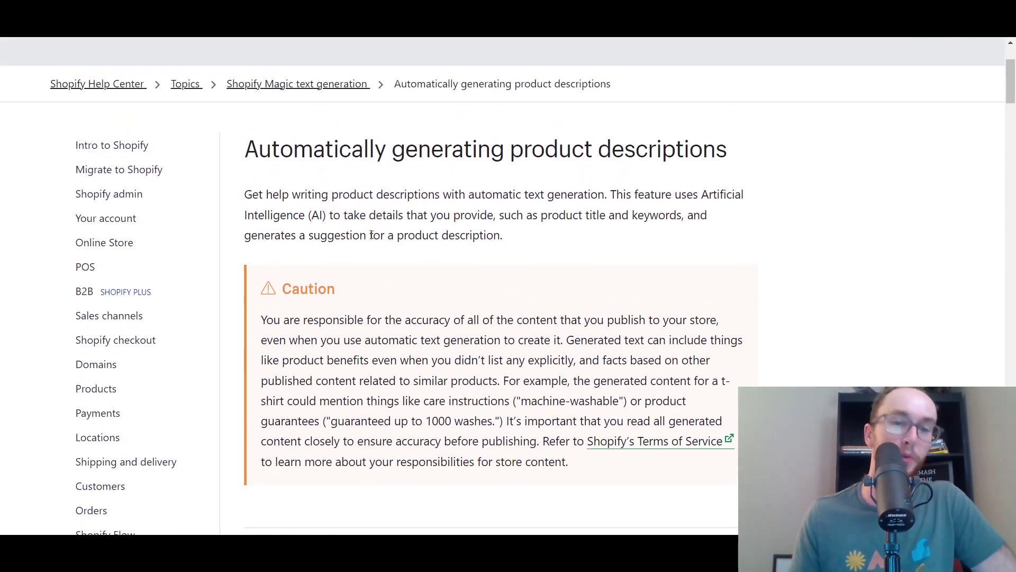
{"action": "scroll", "coordinate": [368, 233], "scroll_direction": "down", "scroll_amount": 2}
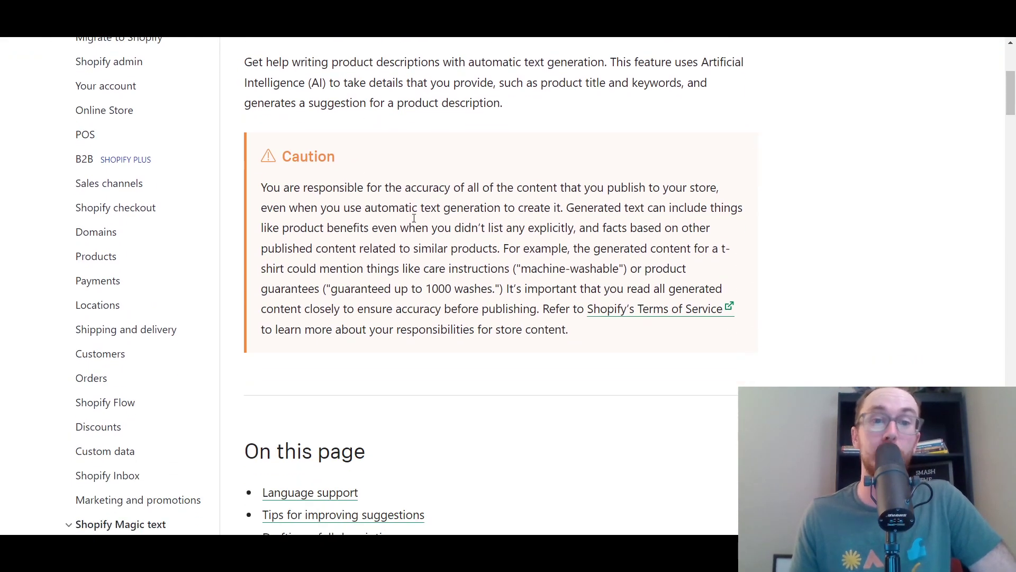
{"action": "mouse_move", "coordinate": [365, 207]}
{"action": "left_mouse_down"}
{"action": "mouse_move", "coordinate": [315, 207]}
{"action": "mouse_move", "coordinate": [546, 208]}
{"action": "mouse_move", "coordinate": [619, 225]}
{"action": "mouse_move", "coordinate": [450, 246]}
{"action": "mouse_move", "coordinate": [374, 228]}
{"action": "mouse_move", "coordinate": [504, 227]}
{"action": "mouse_move", "coordinate": [323, 225]}
{"action": "mouse_move", "coordinate": [683, 228]}
{"action": "mouse_move", "coordinate": [399, 268]}
{"action": "left_mouse_up"}
{"action": "mouse_move", "coordinate": [592, 227]}
{"action": "left_mouse_down"}
{"action": "mouse_move", "coordinate": [431, 229]}
{"action": "mouse_move", "coordinate": [533, 248]}
{"action": "mouse_move", "coordinate": [501, 248]}
{"action": "mouse_move", "coordinate": [711, 248]}
{"action": "mouse_move", "coordinate": [430, 269]}
{"action": "mouse_move", "coordinate": [721, 263]}
{"action": "mouse_move", "coordinate": [691, 248]}
{"action": "mouse_move", "coordinate": [710, 247]}
{"action": "mouse_move", "coordinate": [459, 290]}
{"action": "mouse_move", "coordinate": [527, 288]}
{"action": "mouse_move", "coordinate": [561, 309]}
{"action": "mouse_move", "coordinate": [577, 339]}
{"action": "left_mouse_up"}
{"action": "left_click", "coordinate": [509, 241]}
{"action": "left_click", "coordinate": [578, 274]}
{"action": "left_click", "coordinate": [494, 322]}
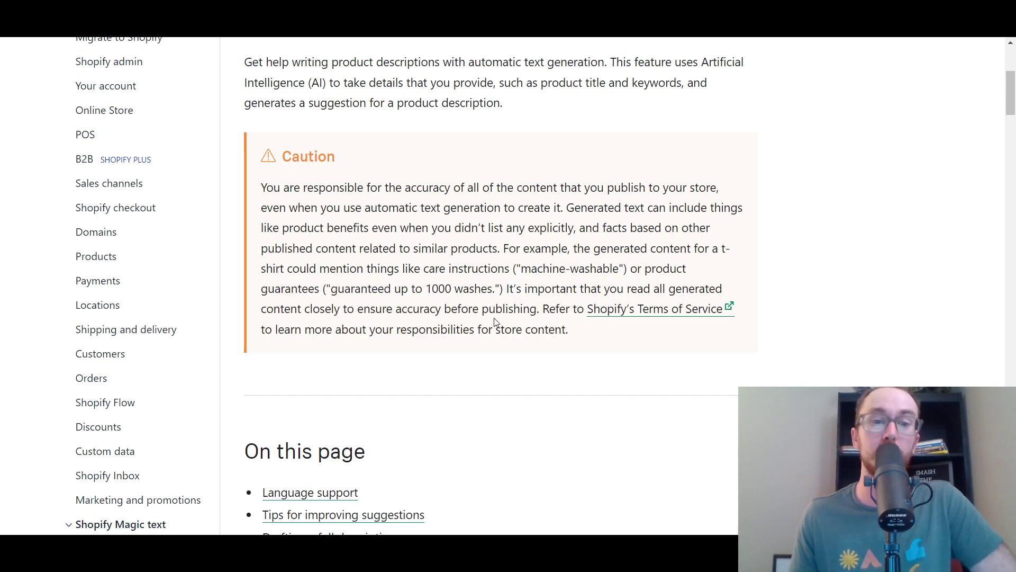
{"action": "scroll", "coordinate": [450, 268], "scroll_direction": "up", "scroll_amount": 3}
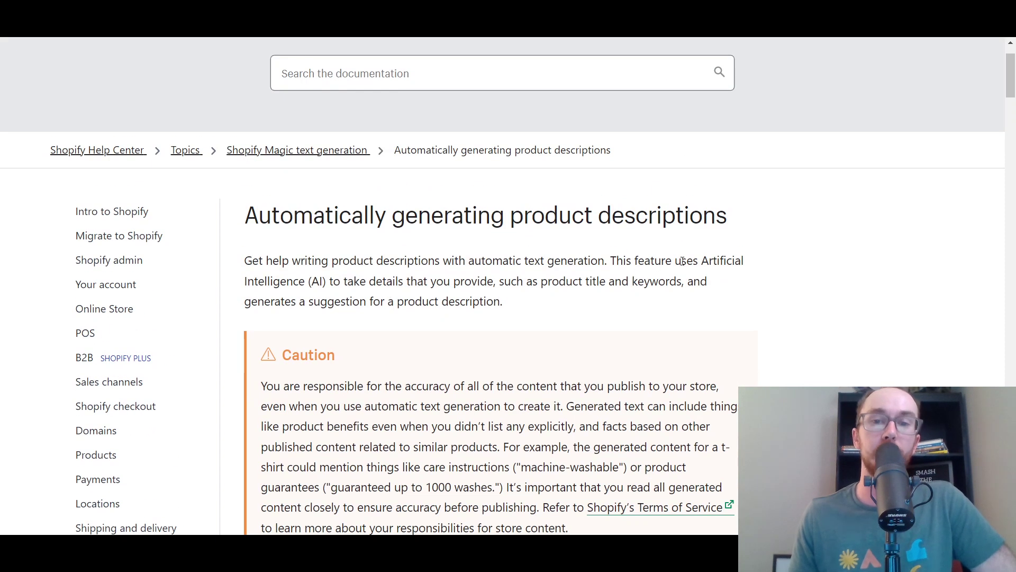
{"action": "scroll", "coordinate": [436, 290], "scroll_direction": "down", "scroll_amount": 1}
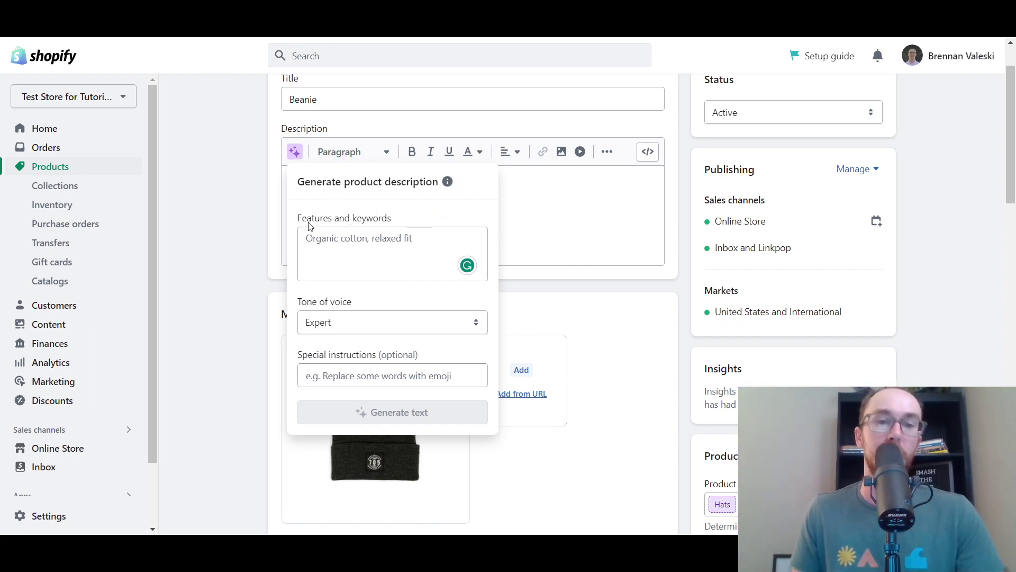
- Enter 'Organic cotton, black color, relaxed fit' as the beanie's features and keywords
{"action": "left_click", "coordinate": [374, 246]}
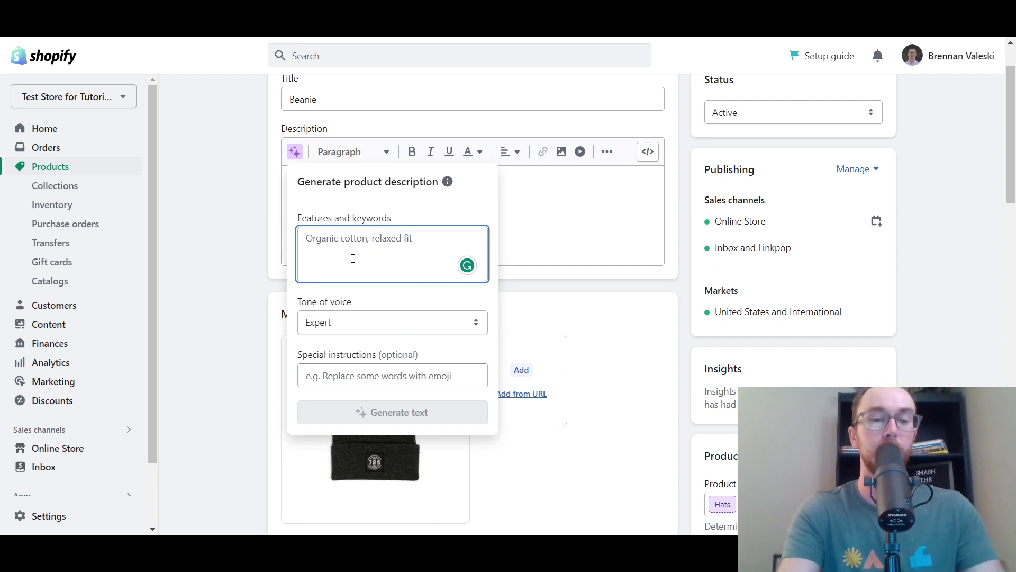
{"action": "type", "text": "Organic cotton, black color,"}
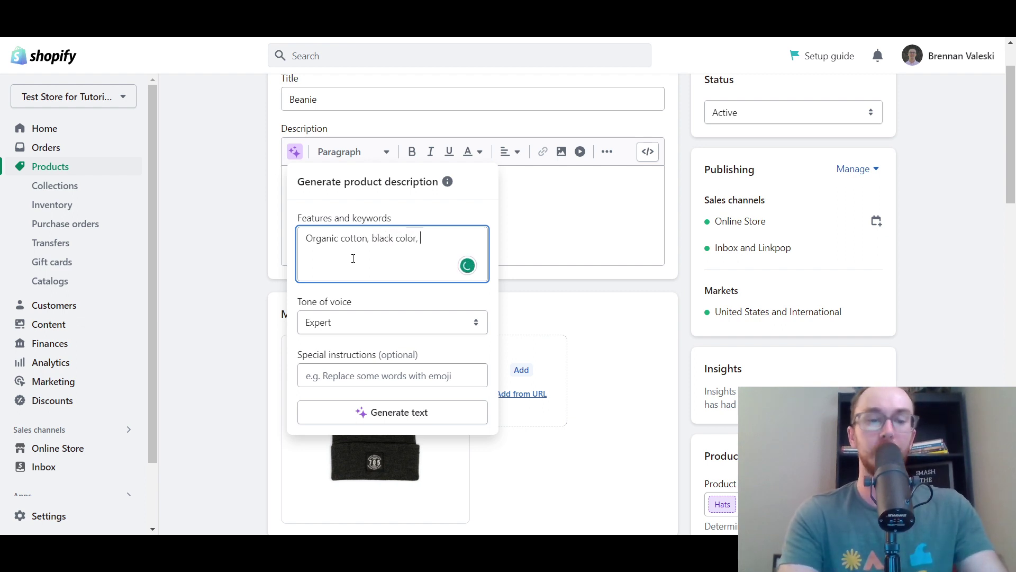
{"action": "type", "text": "relaxed fit"}
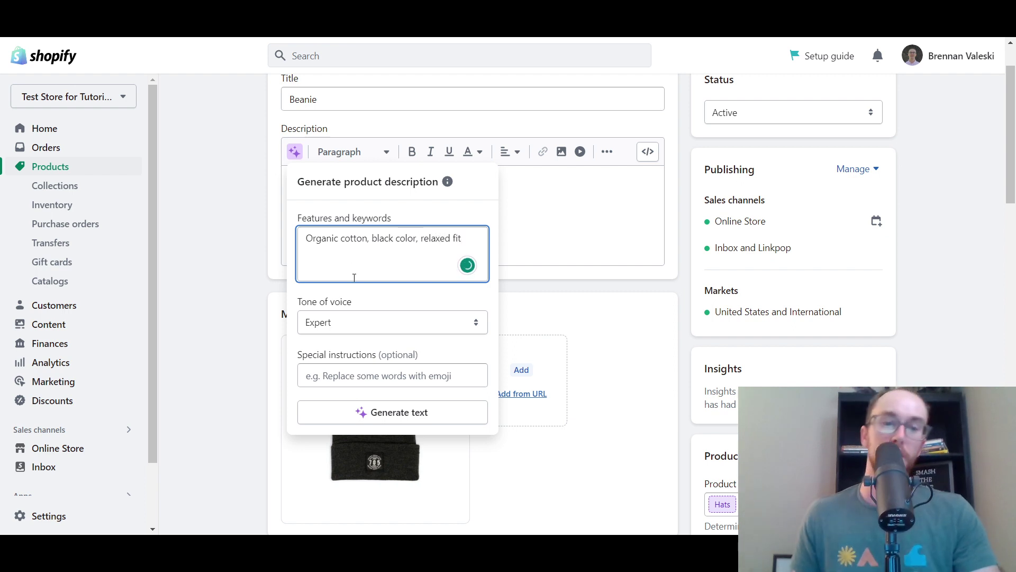
{"action": "left_click", "coordinate": [362, 300]}
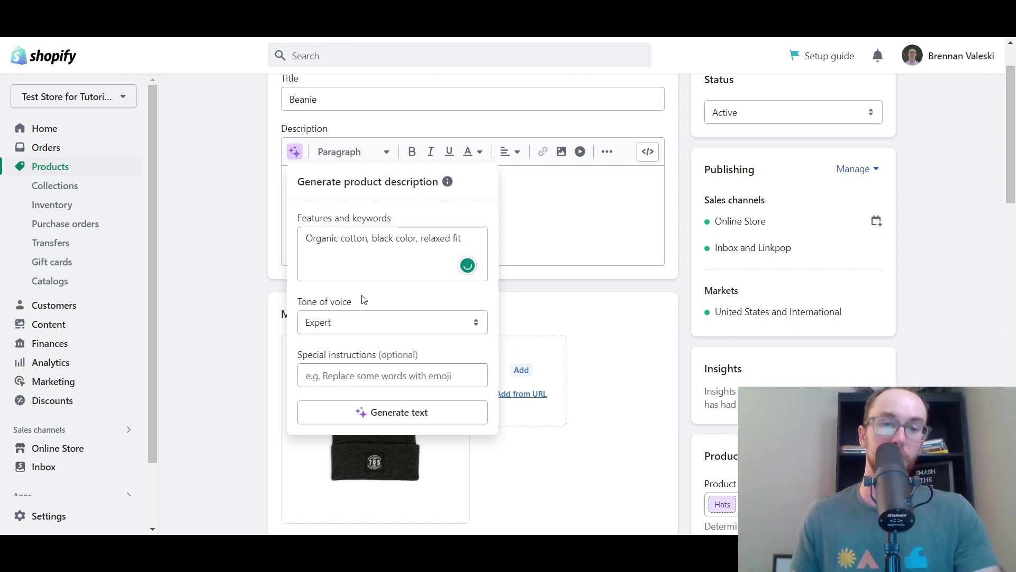
{"action": "left_click", "coordinate": [351, 323]}
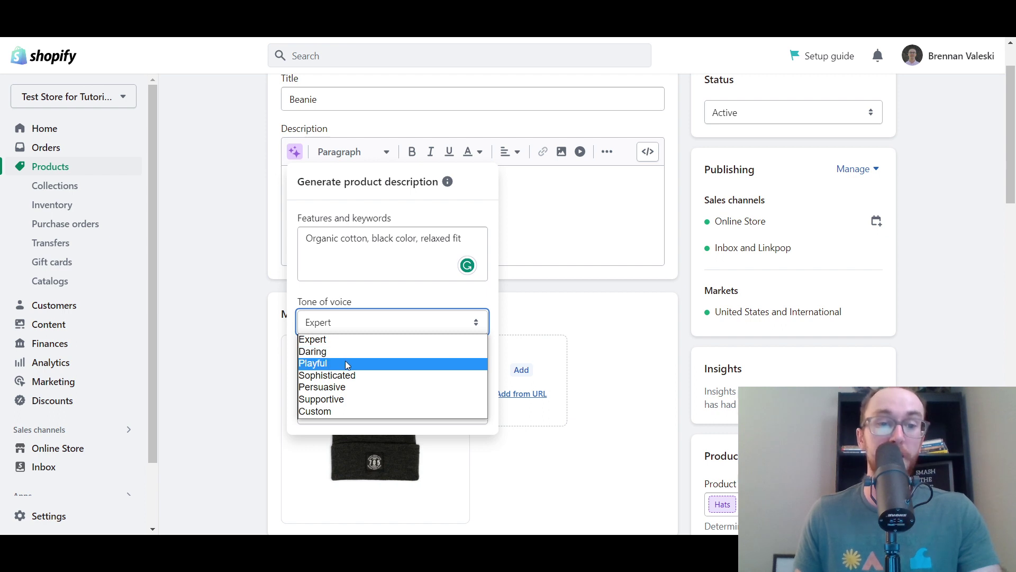
{"action": "left_click", "coordinate": [364, 412]}
{"action": "left_click", "coordinate": [359, 365]}
{"action": "left_click", "coordinate": [366, 395]}
{"action": "left_click", "coordinate": [348, 372]}
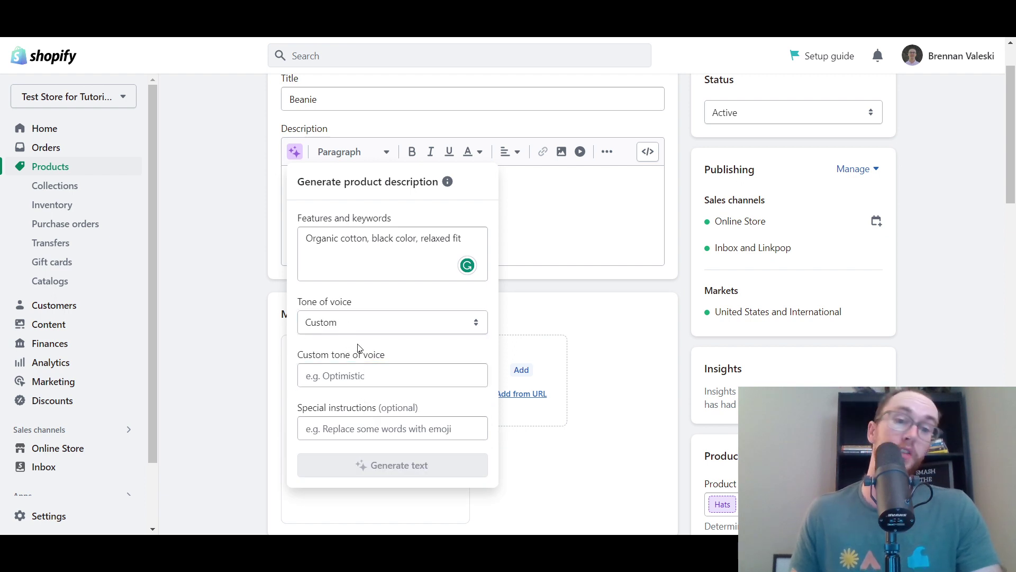
{"action": "left_click", "coordinate": [400, 326]}
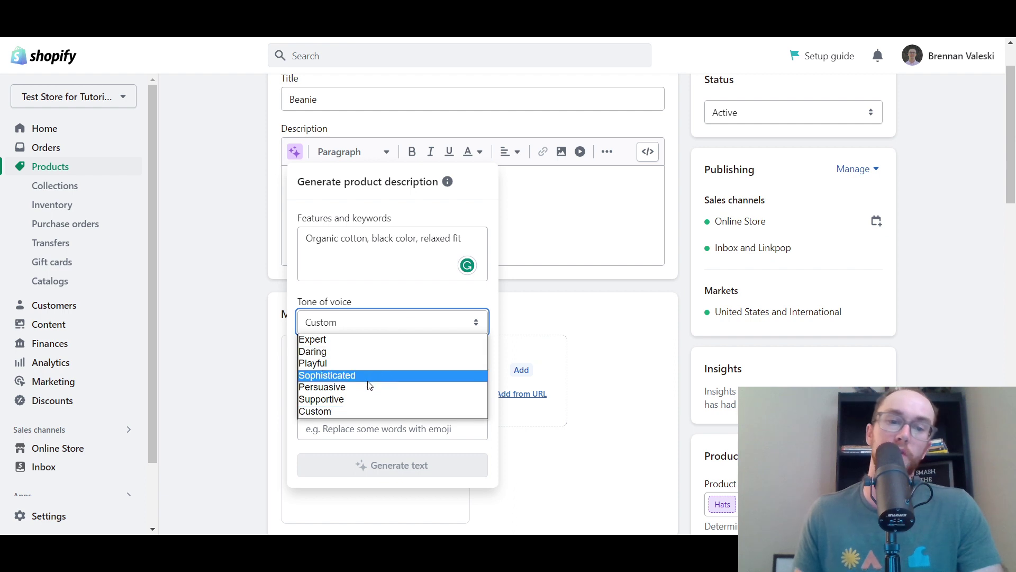
{"action": "left_click", "coordinate": [358, 341]}
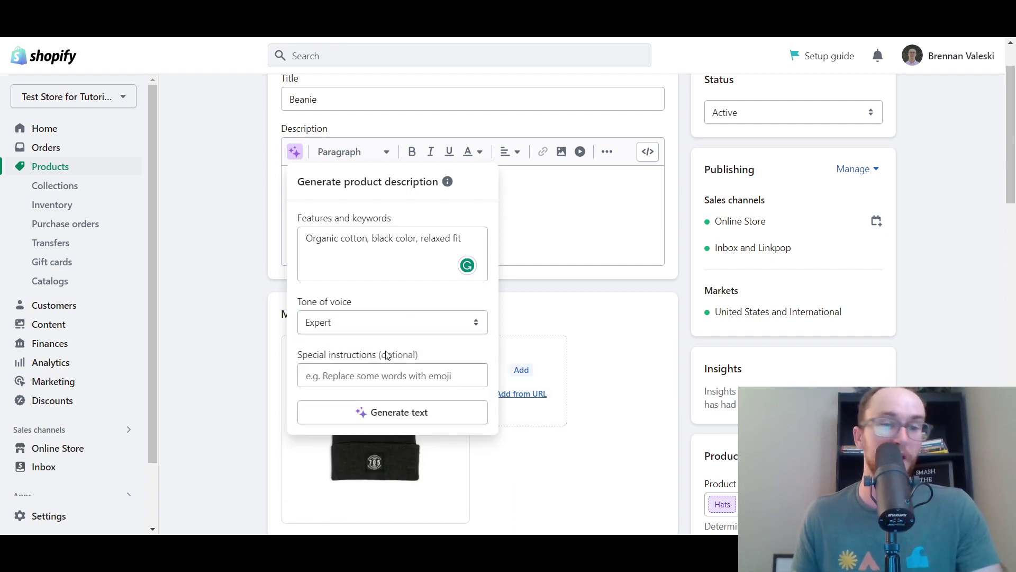
- Generate an Expert-tone suggestion mentioning organic cotton, relaxed fit and classic black
{"action": "left_click", "coordinate": [352, 414]}
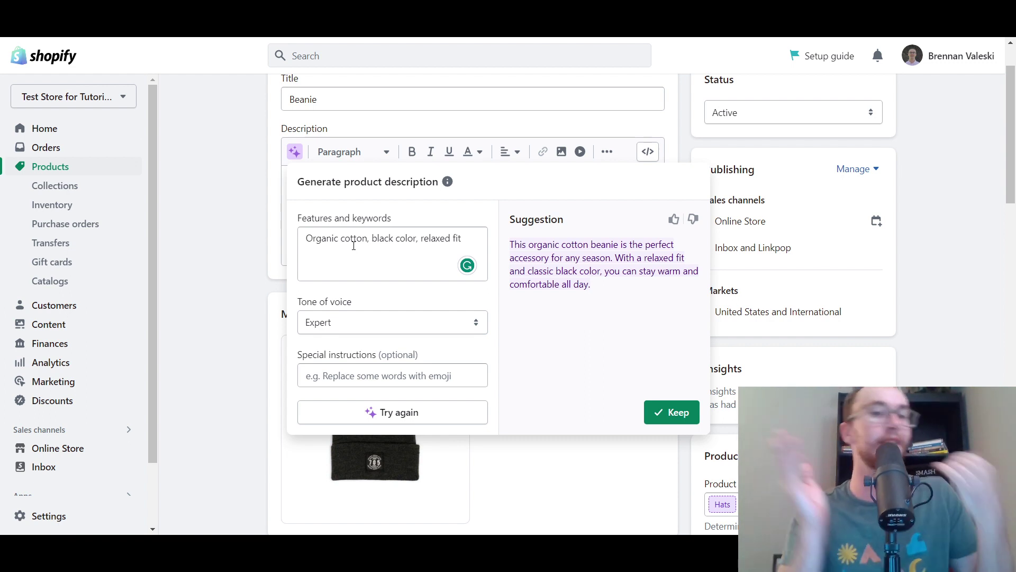
{"action": "left_click", "coordinate": [478, 242]}
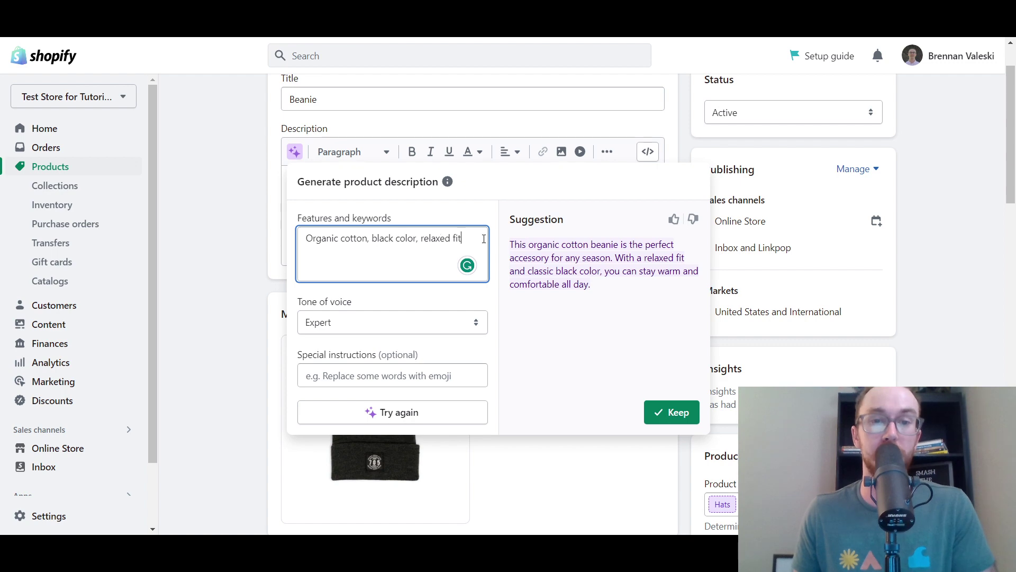
{"action": "left_click", "coordinate": [473, 223]}
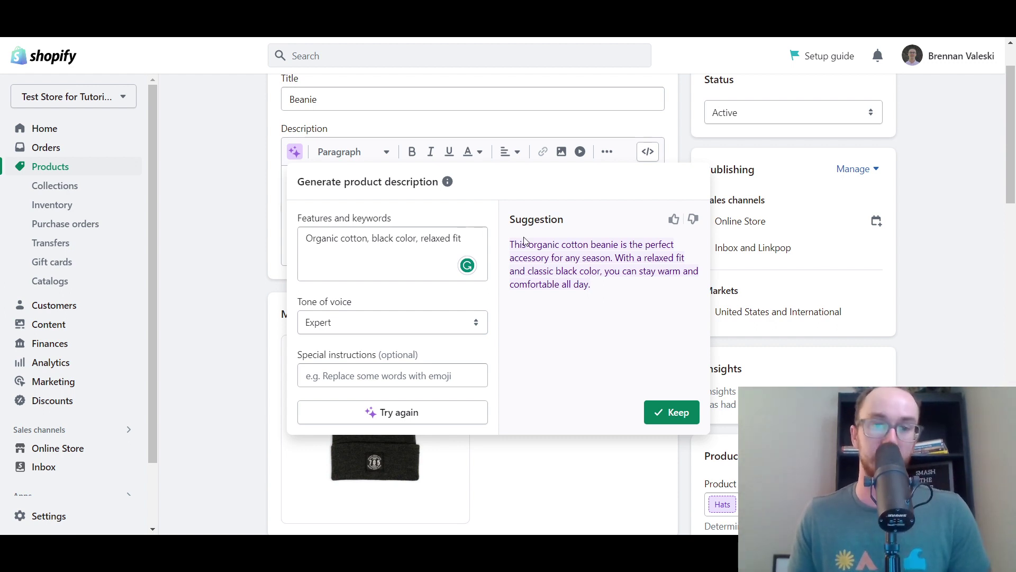
- Regenerate the beanie description suggestion in the Daring tone
{"action": "left_click", "coordinate": [361, 324]}
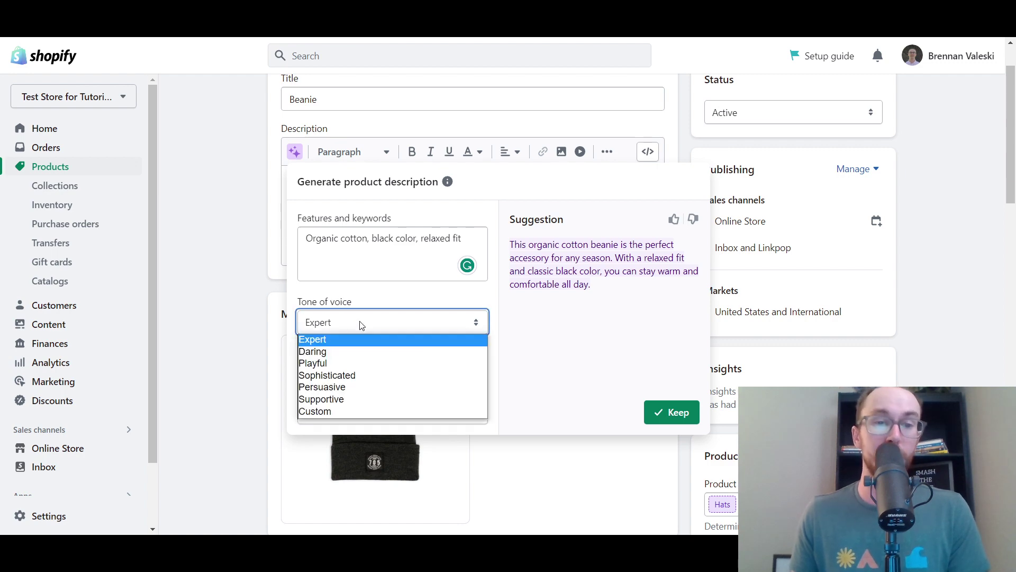
{"action": "left_click", "coordinate": [362, 324]}
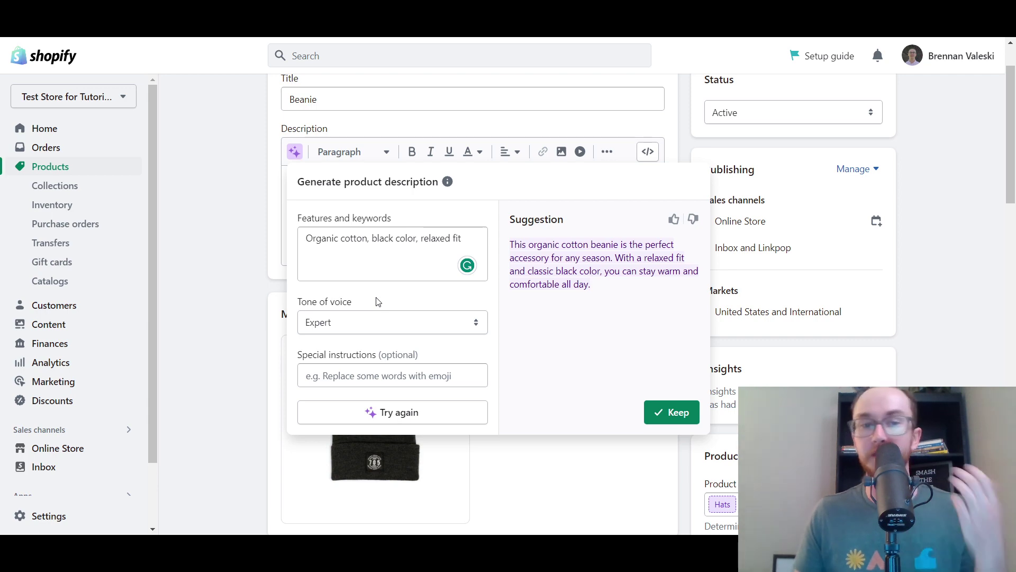
{"action": "left_click", "coordinate": [371, 323]}
{"action": "left_click", "coordinate": [351, 353]}
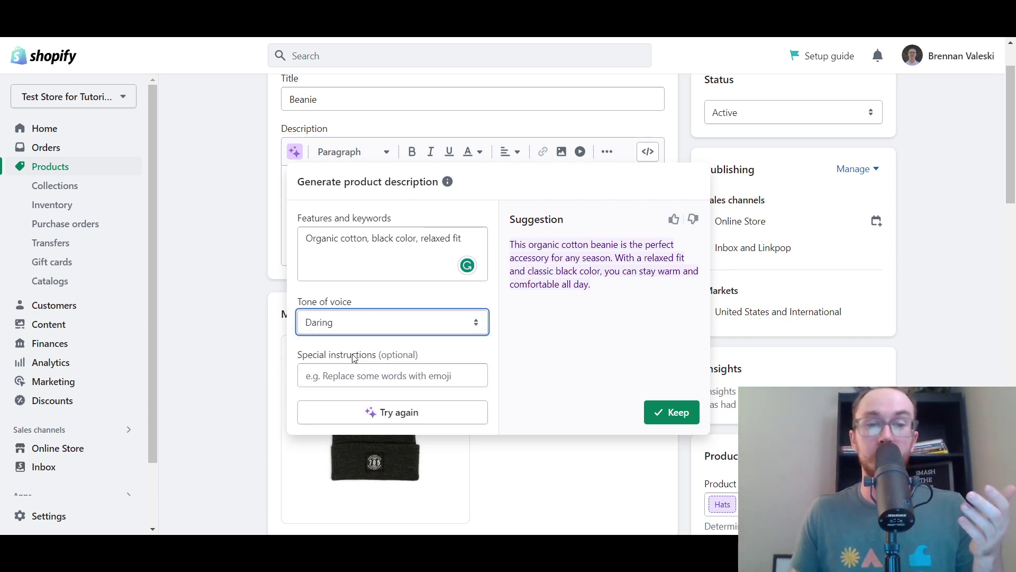
{"action": "left_click", "coordinate": [401, 412]}
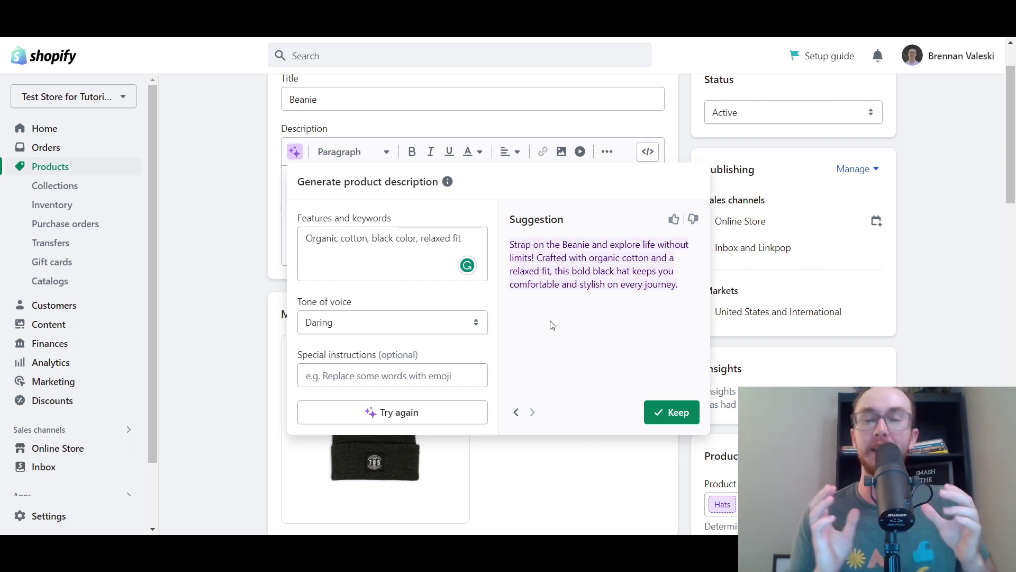
- Regenerate the suggestion in the Playful tone, getting a chill-vibes description
{"action": "left_click", "coordinate": [430, 320]}
{"action": "left_click", "coordinate": [420, 360]}
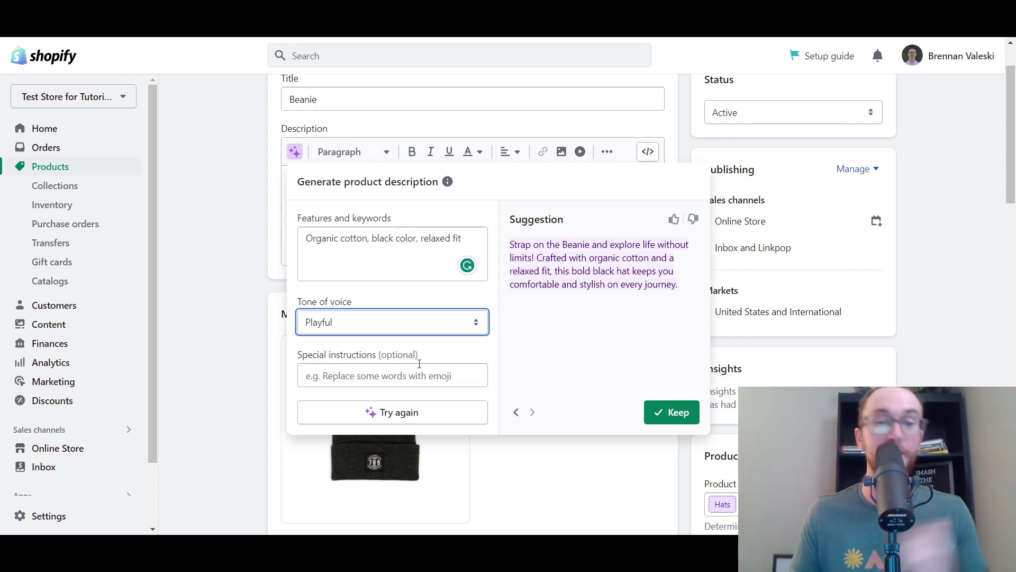
{"action": "left_click", "coordinate": [402, 412]}
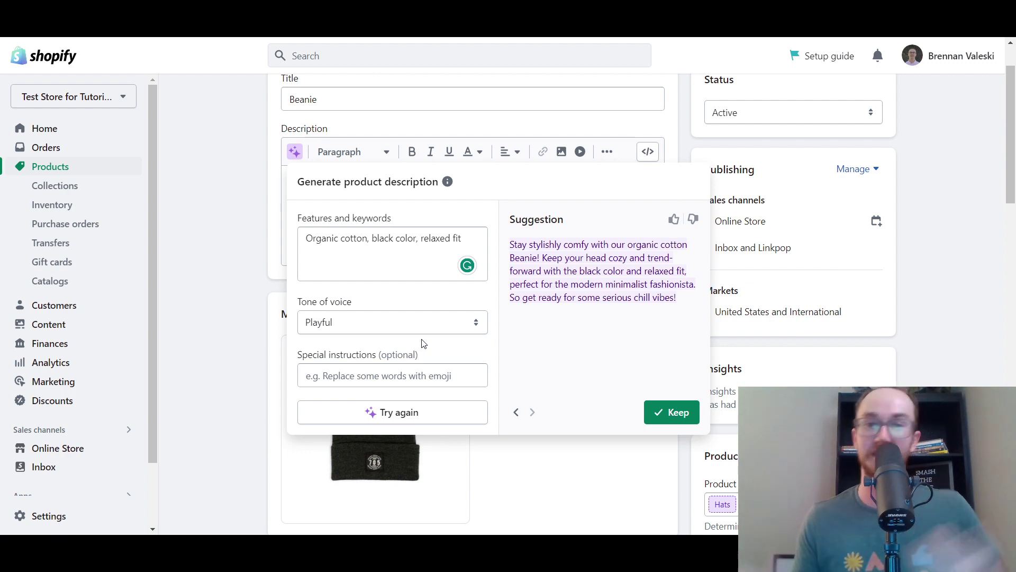
- Regenerate the beanie description suggestion in the Sophisticated tone
{"action": "left_click", "coordinate": [420, 329]}
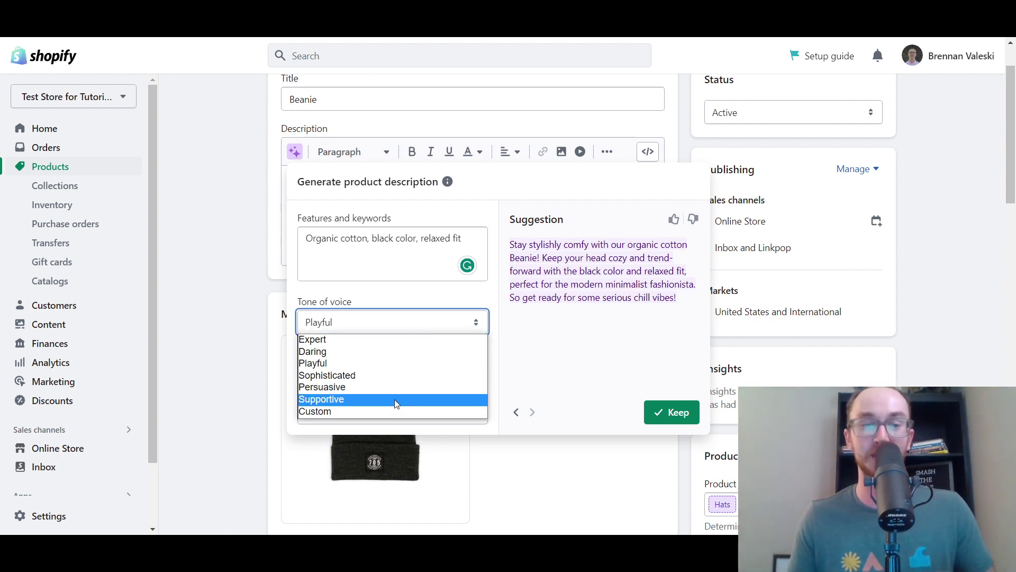
{"action": "left_click", "coordinate": [395, 375]}
{"action": "left_click", "coordinate": [390, 411]}
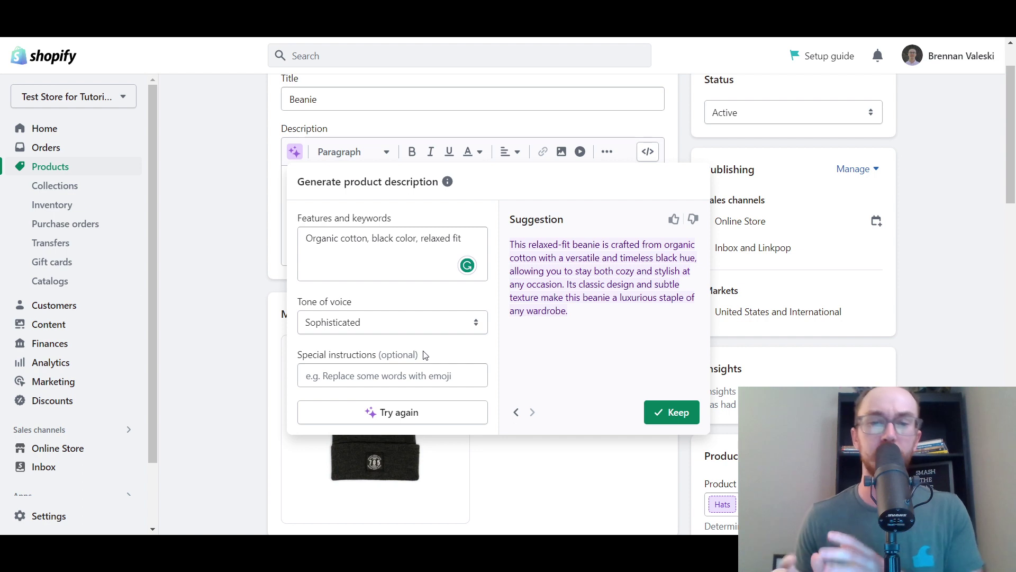
- Regenerate the suggestion in the Persuasive tone, getting a stay-cozy breathable-comfort description
{"action": "left_click", "coordinate": [393, 324]}
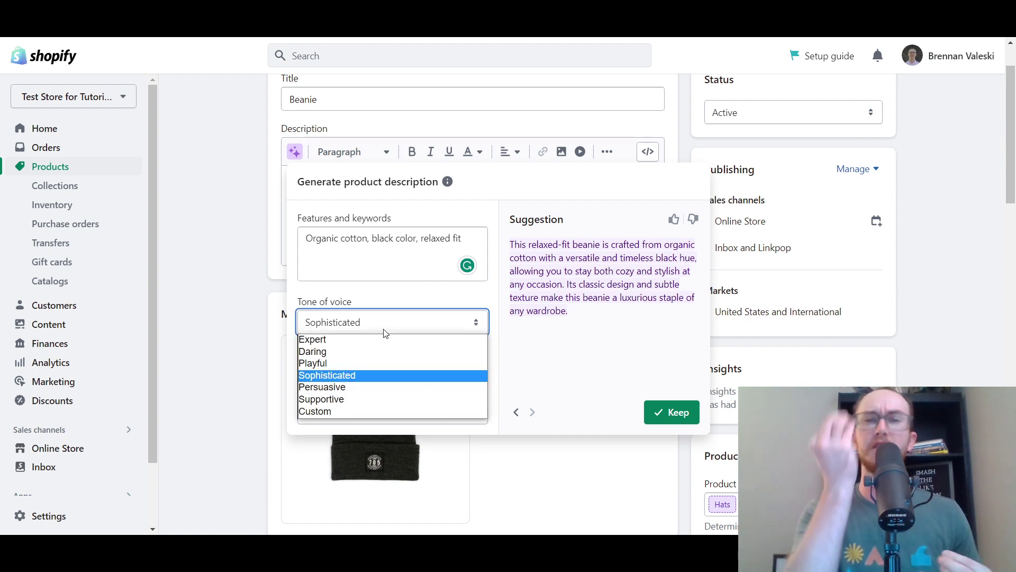
{"action": "left_click", "coordinate": [331, 389]}
{"action": "left_click", "coordinate": [374, 404]}
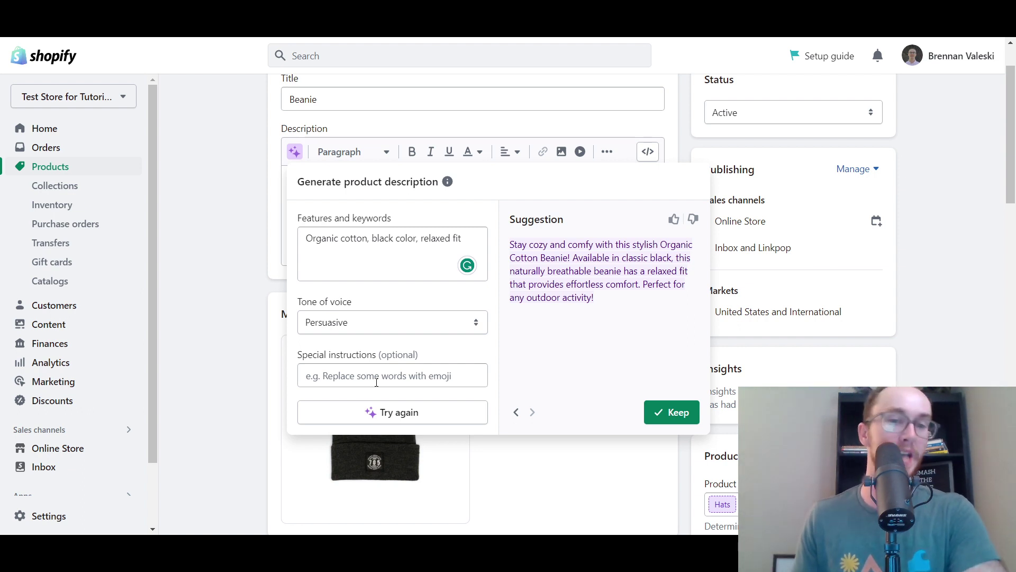
- Regenerate in the Supportive tone, getting a stay-warm-in-style optimum-comfort suggestion
{"action": "left_click", "coordinate": [388, 319]}
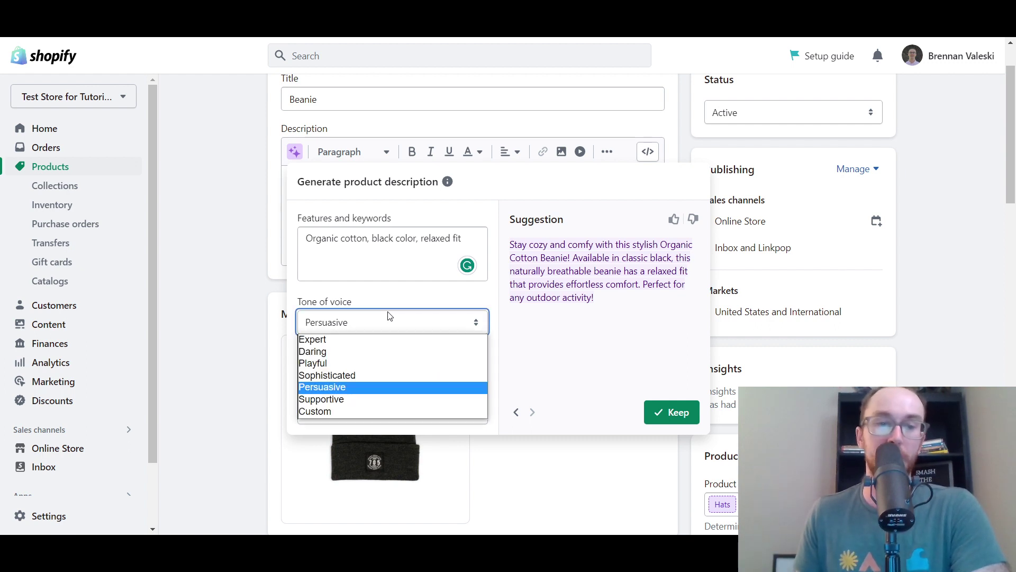
{"action": "left_click", "coordinate": [390, 397]}
{"action": "left_click", "coordinate": [401, 411]}
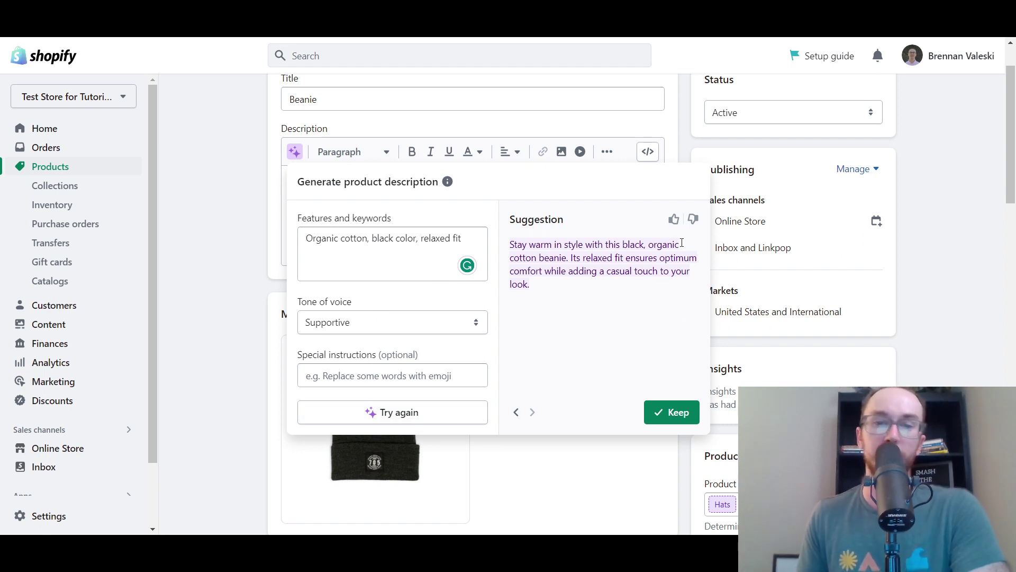
- Give the Supportive suggestion a thumbs-up, praising its creative wording and helpful details
{"action": "left_click", "coordinate": [674, 219]}
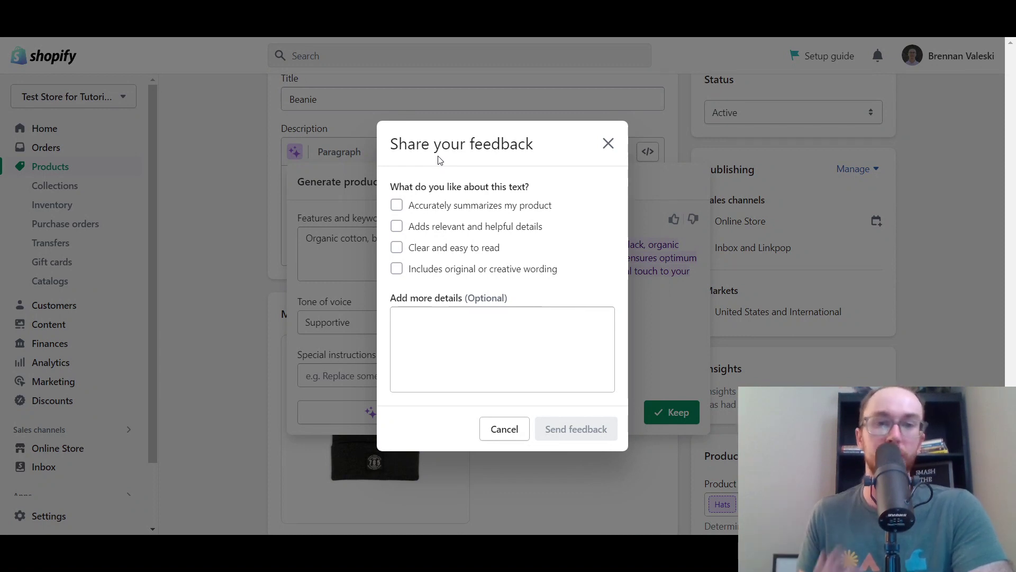
{"action": "left_click", "coordinate": [471, 271]}
{"action": "left_click", "coordinate": [477, 228]}
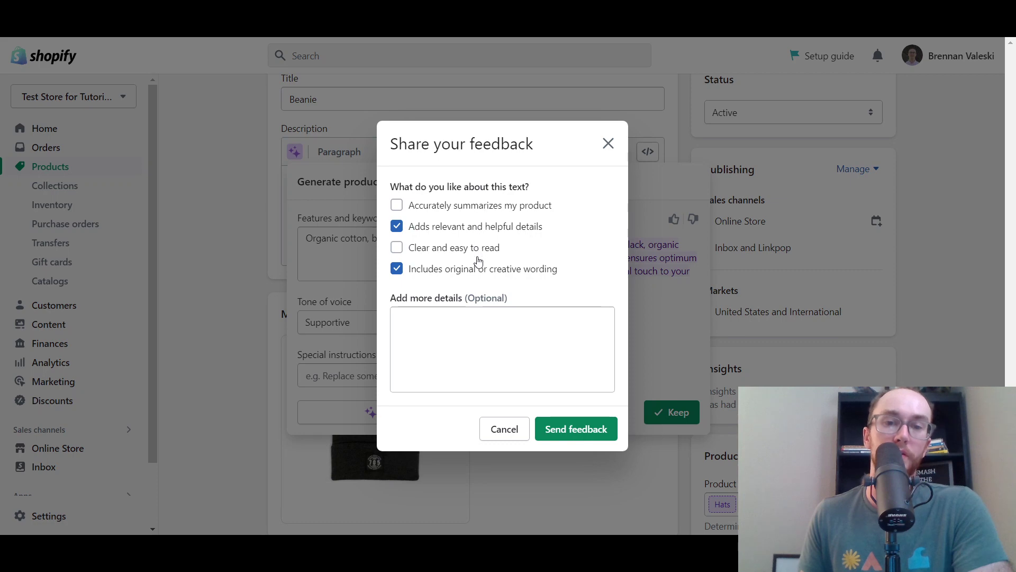
{"action": "left_click", "coordinate": [494, 434]}
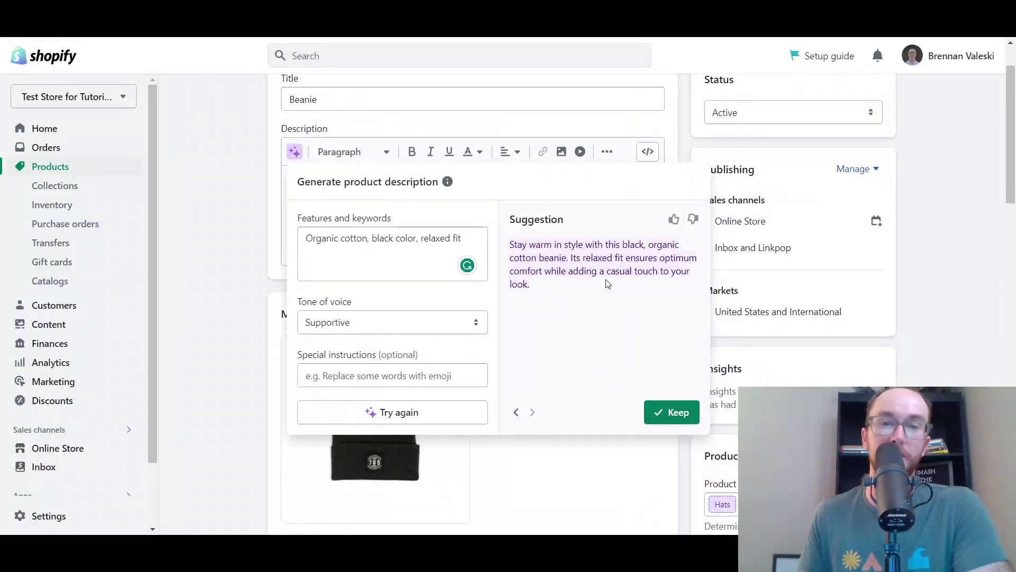
- Switch the tone of voice to Expert, then back to Supportive
{"action": "left_click", "coordinate": [418, 324]}
{"action": "left_click", "coordinate": [415, 344]}
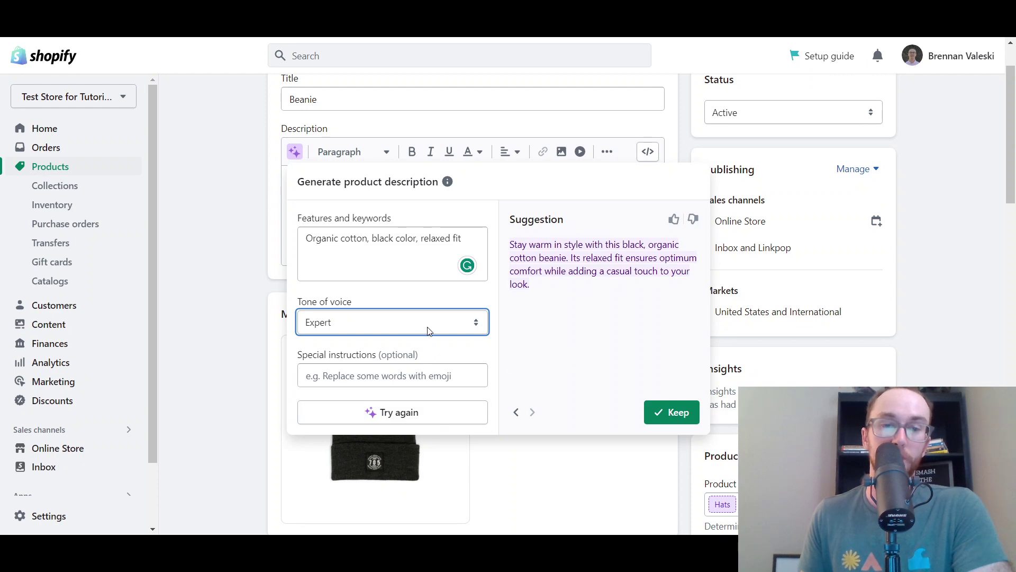
{"action": "left_click", "coordinate": [428, 331]}
{"action": "left_click", "coordinate": [406, 397]}
- Keep the Supportive suggestion, then select and delete the description text
{"action": "left_click", "coordinate": [665, 413]}
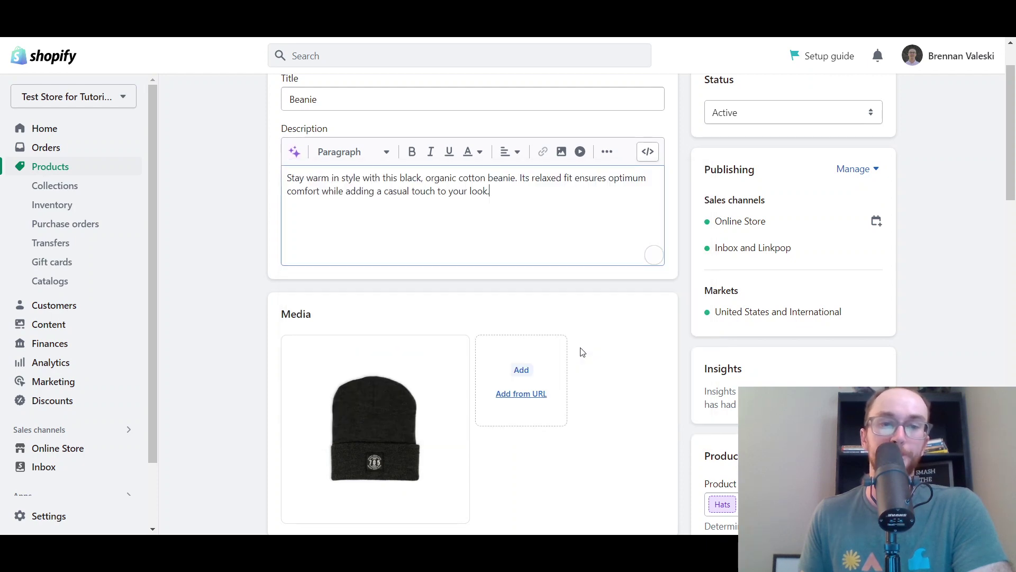
{"action": "scroll", "coordinate": [268, 262], "scroll_direction": "up", "scroll_amount": 1}
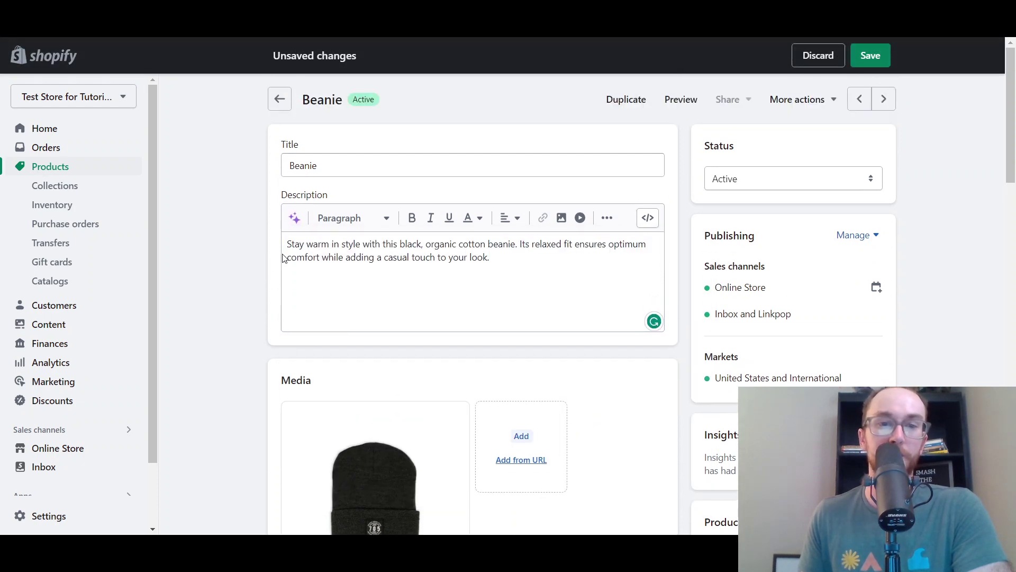
{"action": "left_click_drag", "start_coordinate": [489, 258], "coordinate": [286, 244]}
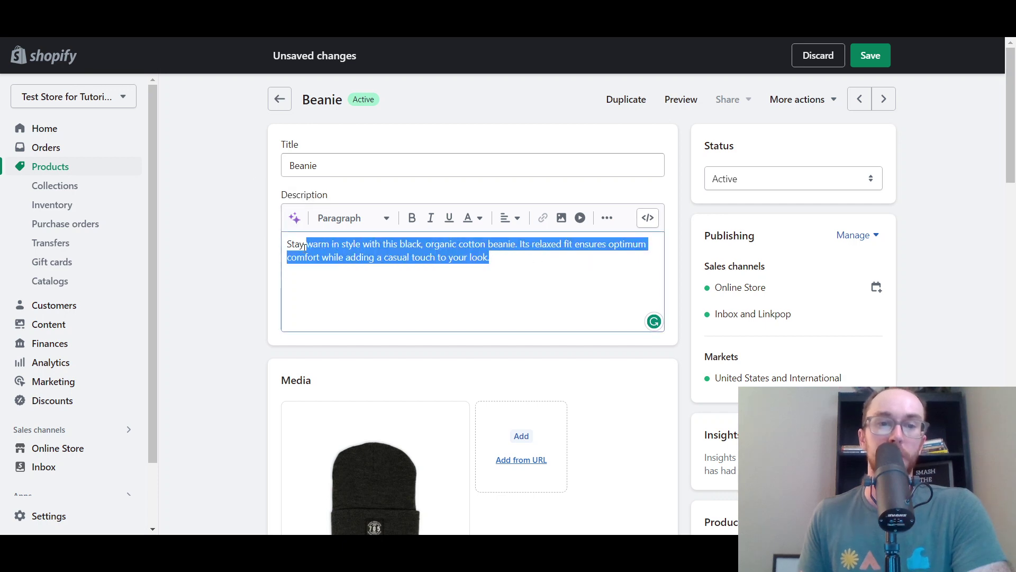
{"action": "key", "text": "BackSpace"}
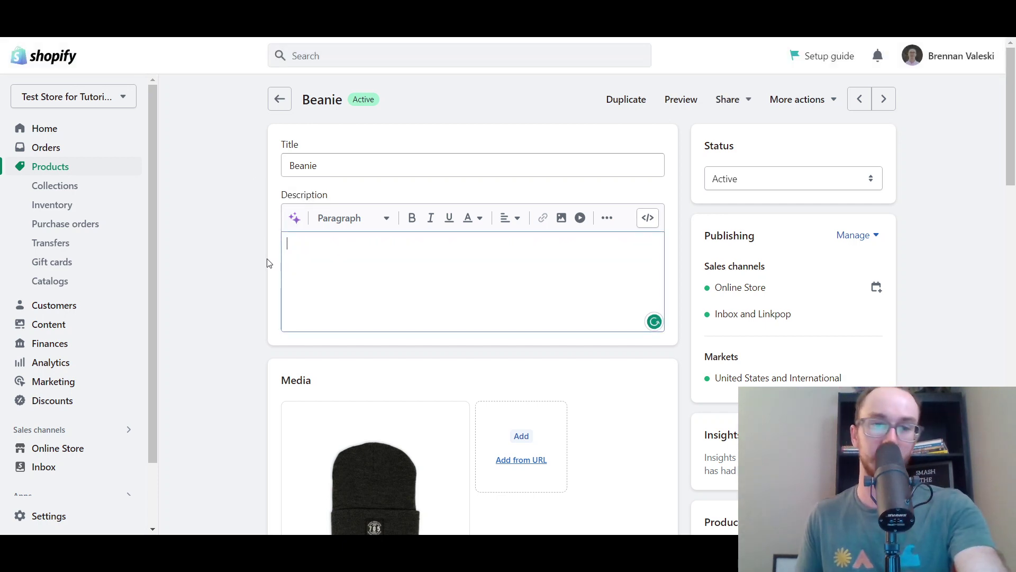
- Restore the Supportive stay-warm-in-style text from the generator and save the Beanie
{"action": "left_click", "coordinate": [295, 218]}
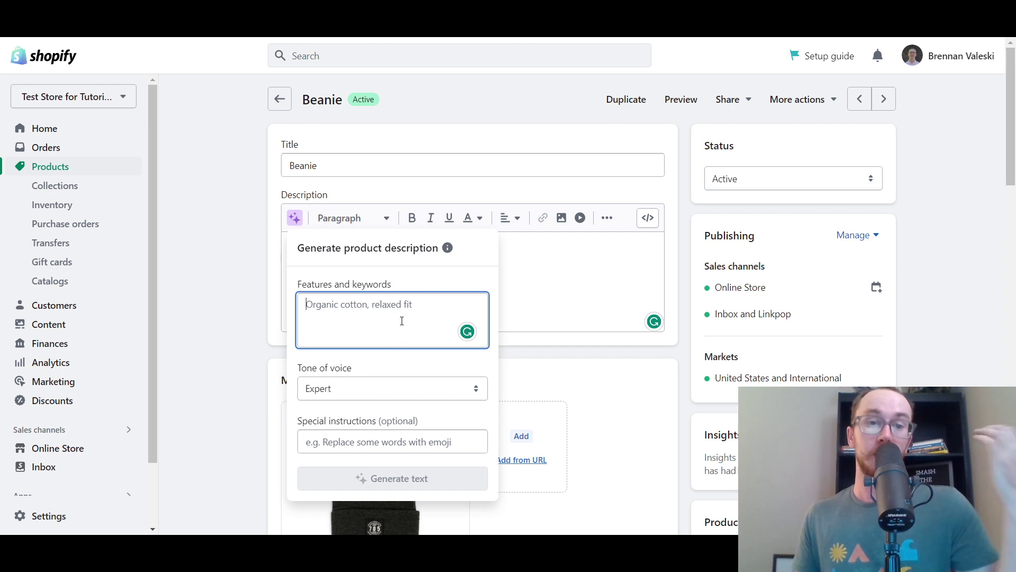
{"action": "left_click", "coordinate": [318, 389]}
{"action": "left_click", "coordinate": [266, 362]}
{"action": "left_click", "coordinate": [295, 218]}
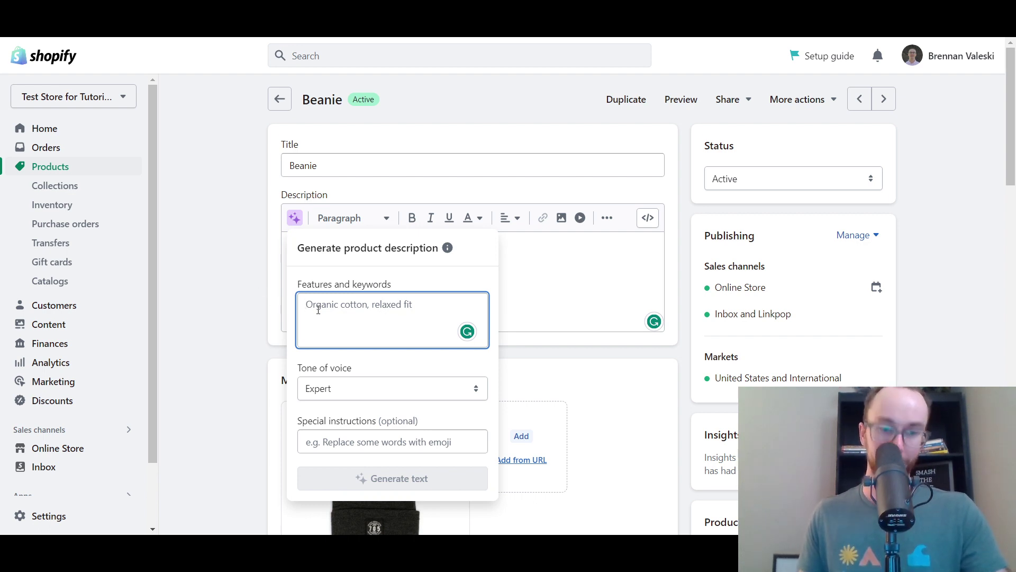
{"action": "left_click", "coordinate": [569, 264]}
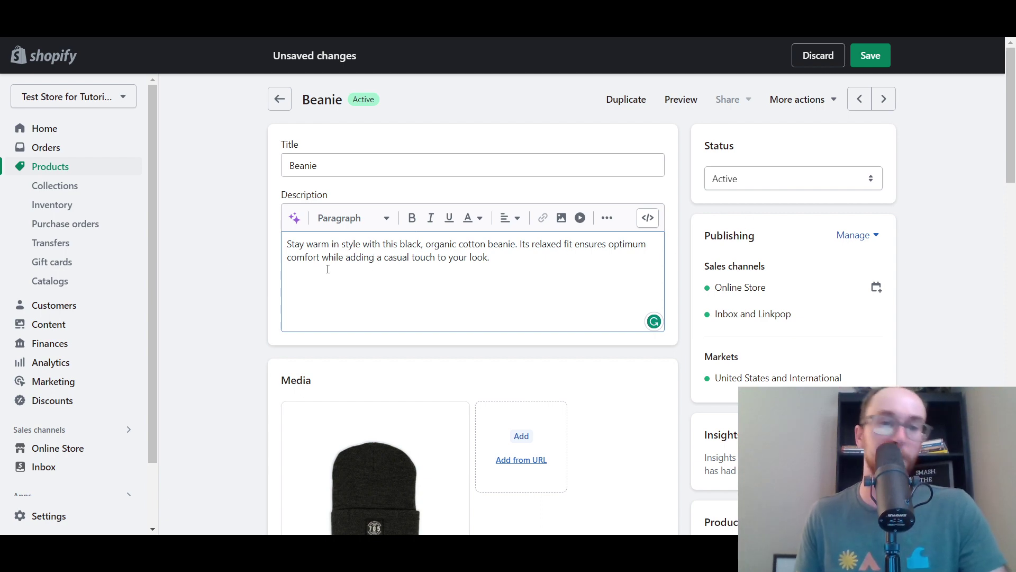
{"action": "left_click", "coordinate": [873, 57]}
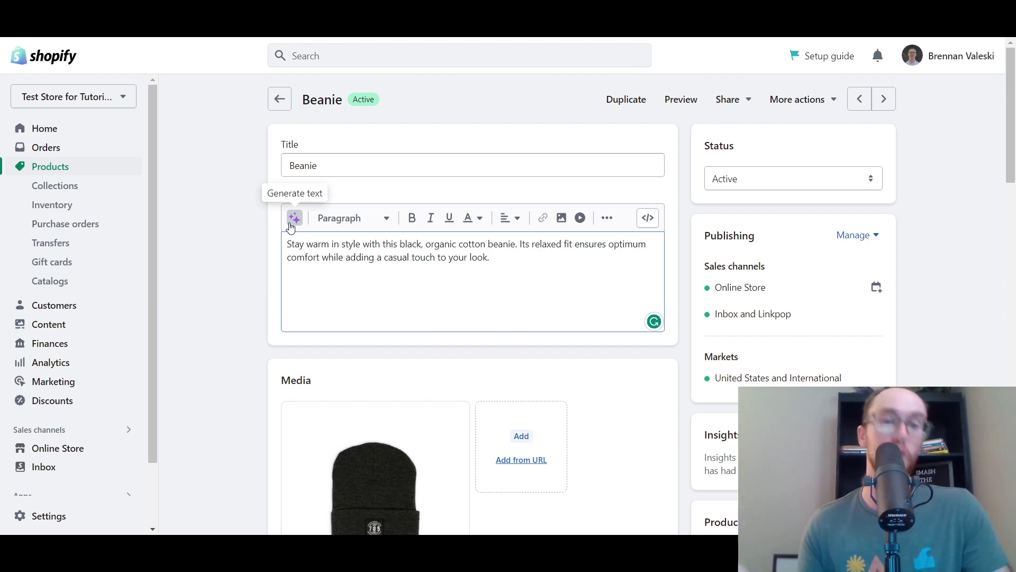
{"action": "mouse_move", "coordinate": [1011, 135]}
{"action": "left_mouse_down"}
{"action": "mouse_move", "coordinate": [1013, 218]}
{"action": "mouse_move", "coordinate": [1012, 135]}
{"action": "left_mouse_up"}
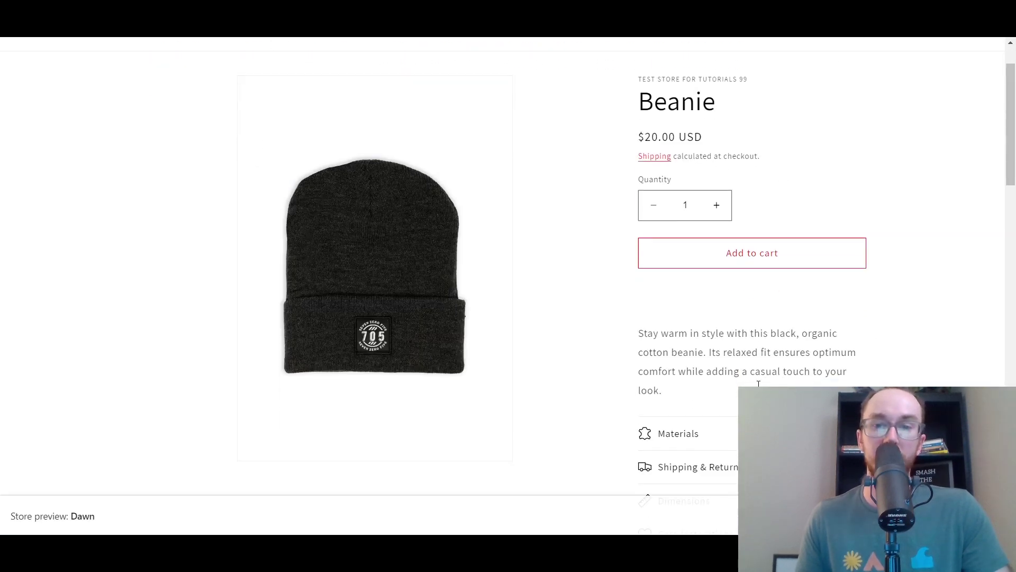
{"action": "mouse_move", "coordinate": [672, 398]}
{"action": "left_mouse_down"}
{"action": "mouse_move", "coordinate": [645, 372]}
{"action": "mouse_move", "coordinate": [636, 336]}
{"action": "left_mouse_up"}
- Check the stay-warm-in-style description on the preview page and dismiss the signup popup
{"action": "left_click", "coordinate": [635, 336]}
{"action": "scroll", "coordinate": [597, 365], "scroll_direction": "up", "scroll_amount": 1}
{"action": "scroll", "coordinate": [599, 365], "scroll_direction": "down", "scroll_amount": 2}
{"action": "scroll", "coordinate": [598, 365], "scroll_direction": "down", "scroll_amount": 1}
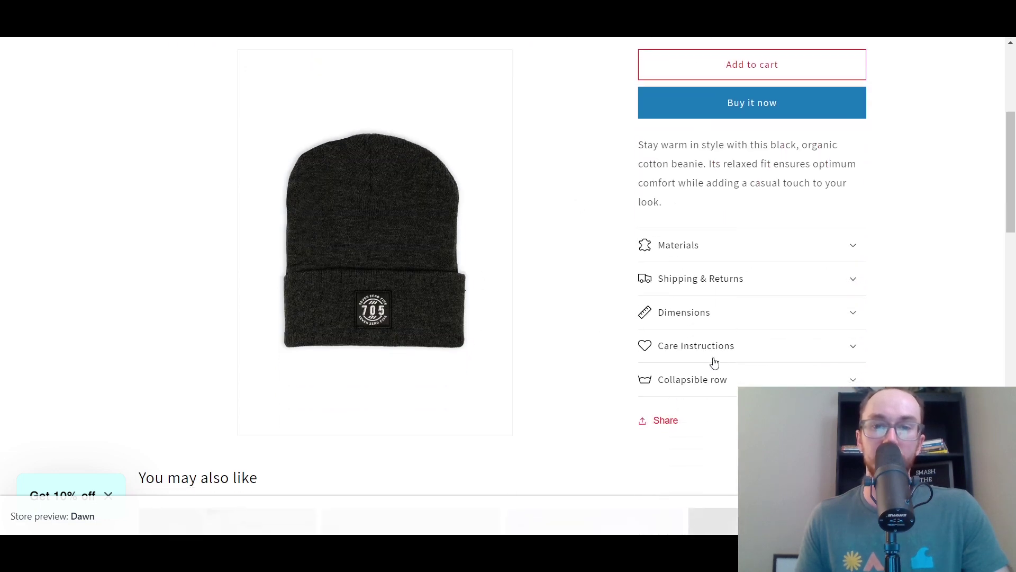
{"action": "scroll", "coordinate": [407, 304], "scroll_direction": "up", "scroll_amount": 3}
{"action": "scroll", "coordinate": [601, 283], "scroll_direction": "down", "scroll_amount": 1}
{"action": "scroll", "coordinate": [635, 301], "scroll_direction": "down", "scroll_amount": 1}
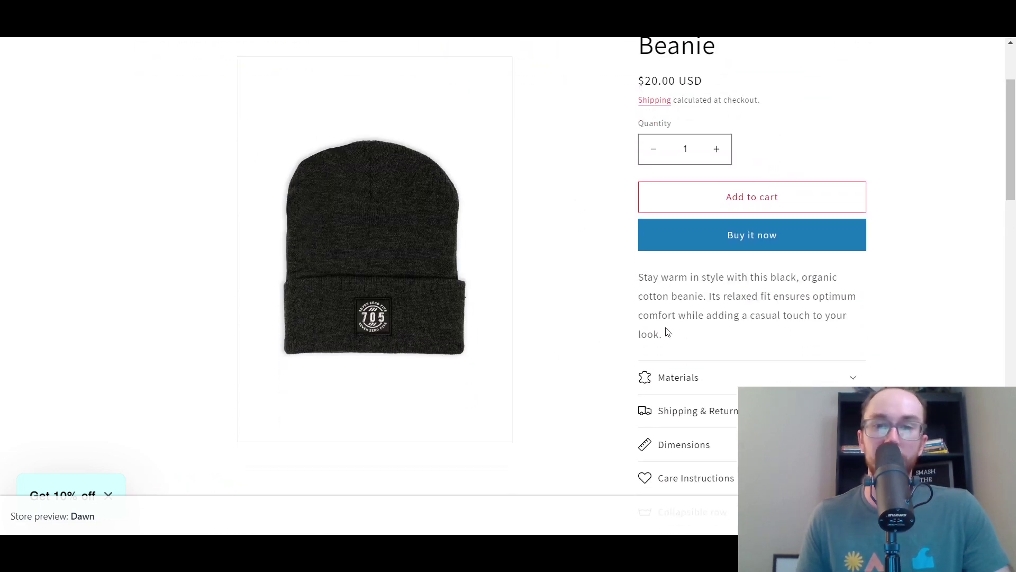
{"action": "mouse_move", "coordinate": [656, 333]}
{"action": "left_mouse_down"}
{"action": "mouse_move", "coordinate": [633, 282]}
{"action": "mouse_move", "coordinate": [702, 347]}
{"action": "left_mouse_up"}
{"action": "left_click", "coordinate": [674, 293]}
{"action": "left_click", "coordinate": [749, 357]}
{"action": "scroll", "coordinate": [688, 381], "scroll_direction": "up", "scroll_amount": 2}
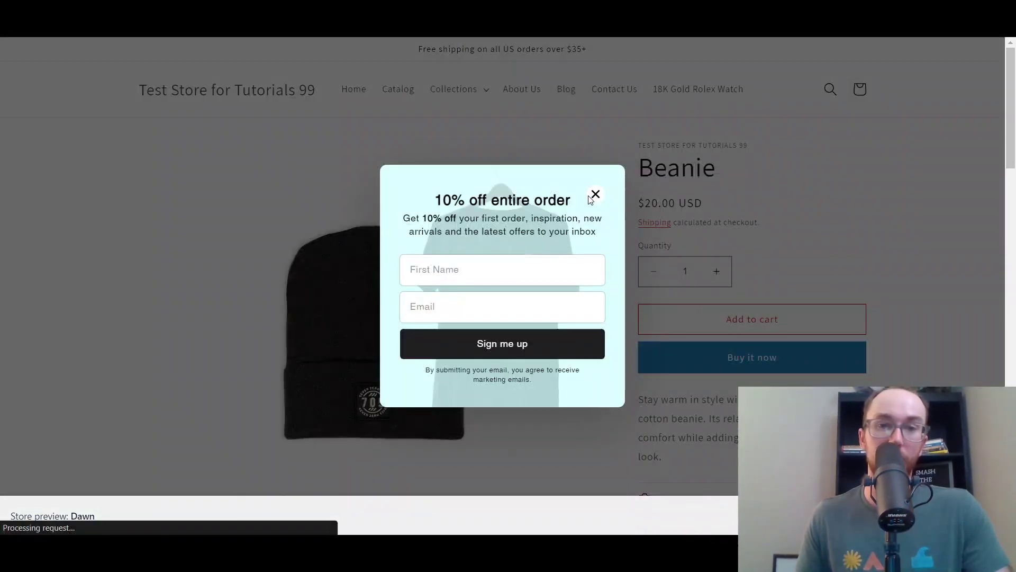
{"action": "left_click", "coordinate": [594, 195]}
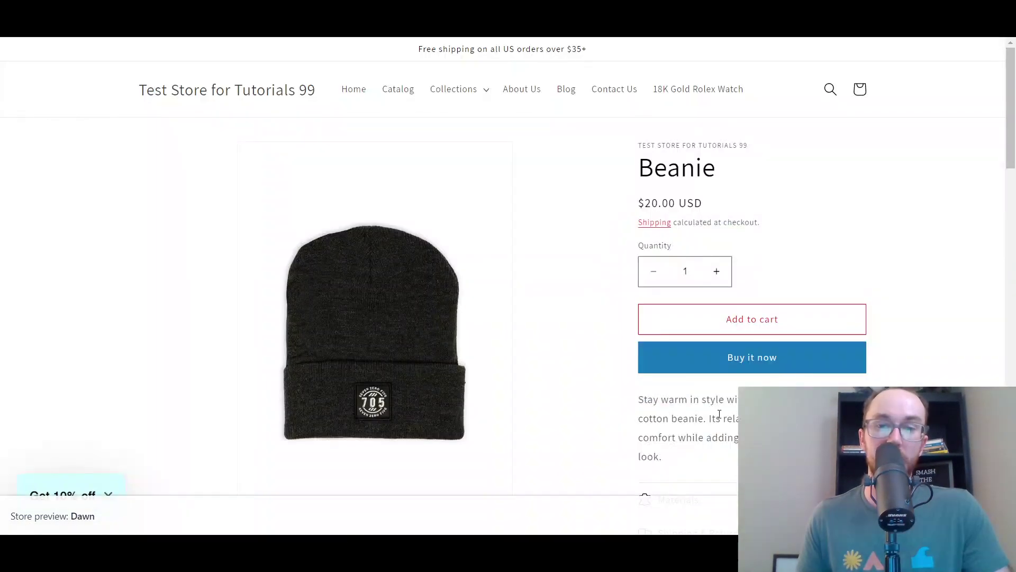